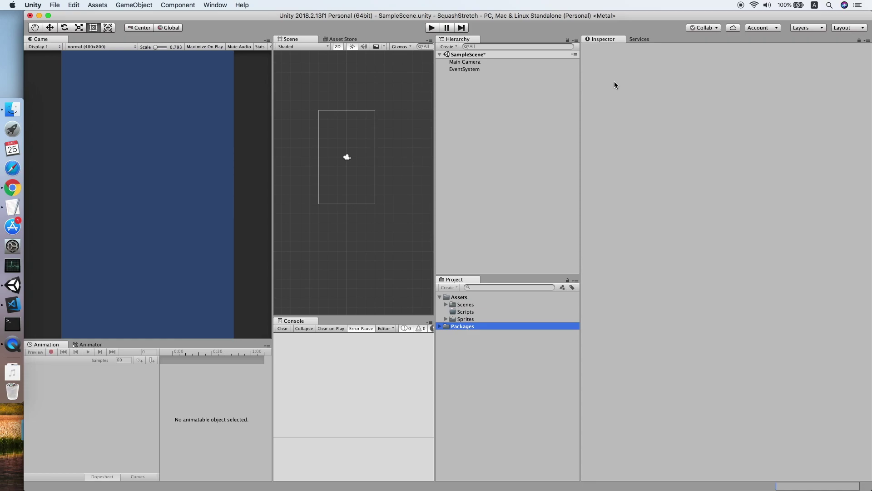
Step: Switch to Chrome and read the definition of Squash and Stretch in the Animation Mentor article
{"action": "left_click", "coordinate": [12, 188]}
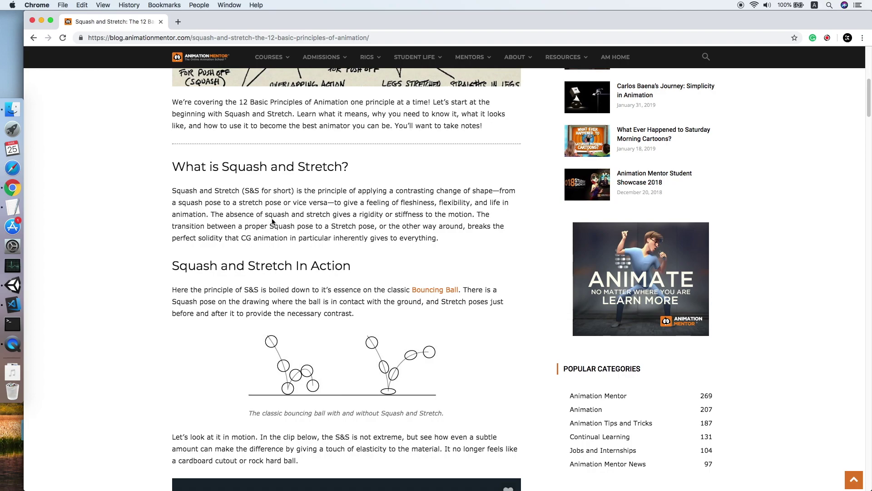
{"action": "scroll", "coordinate": [272, 213], "scroll_direction": "up", "scroll_amount": 1}
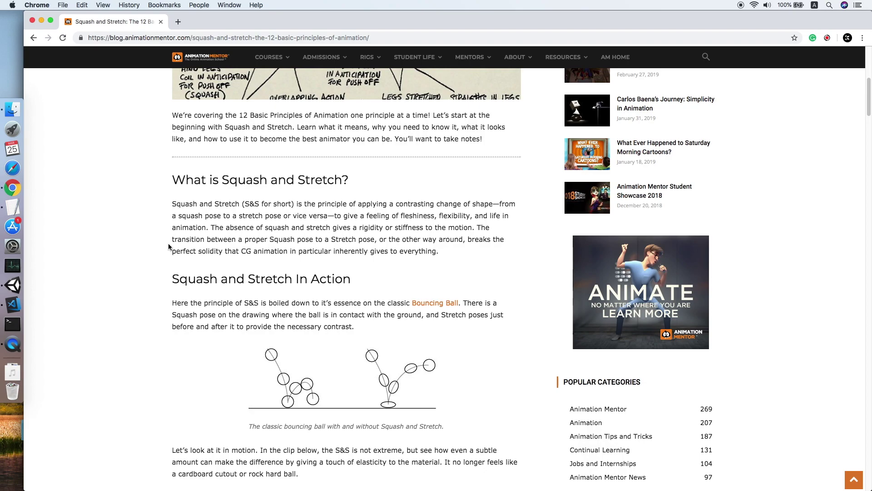
{"action": "left_click_drag", "start_coordinate": [168, 243], "coordinate": [220, 250]}
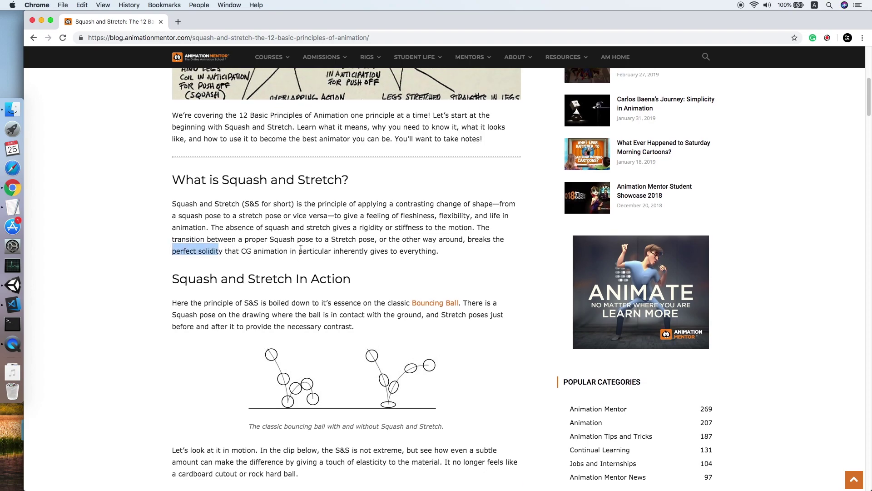
{"action": "left_click", "coordinate": [301, 249]}
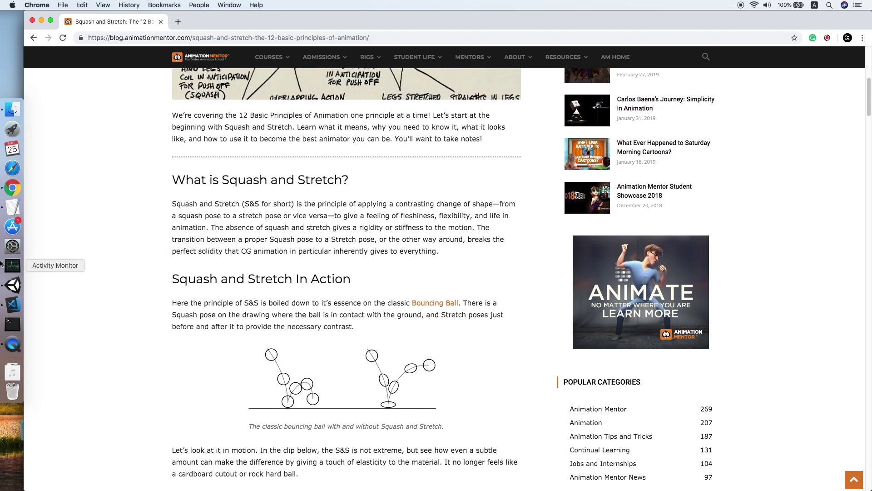
Step: Switch back to Unity and add the menu sprite from the Sprites folder to the SampleScene hierarchy
{"action": "right_click", "coordinate": [13, 285]}
{"action": "left_click", "coordinate": [14, 286]}
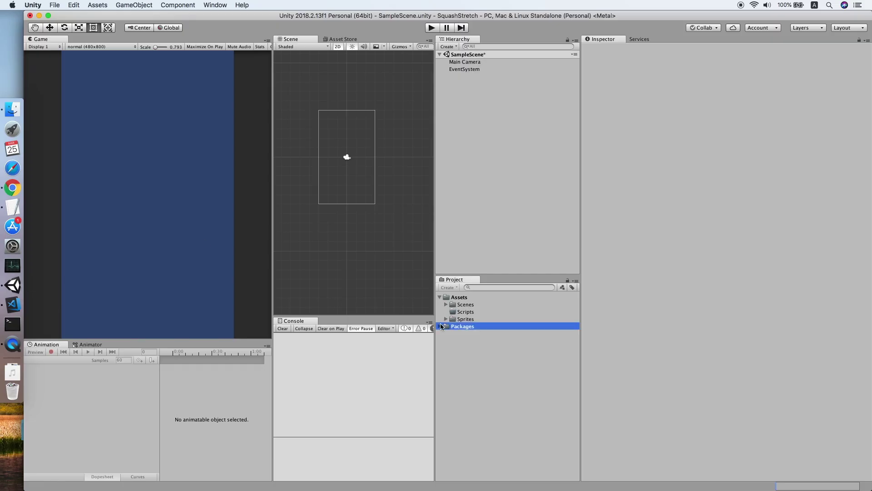
{"action": "left_click", "coordinate": [446, 320]}
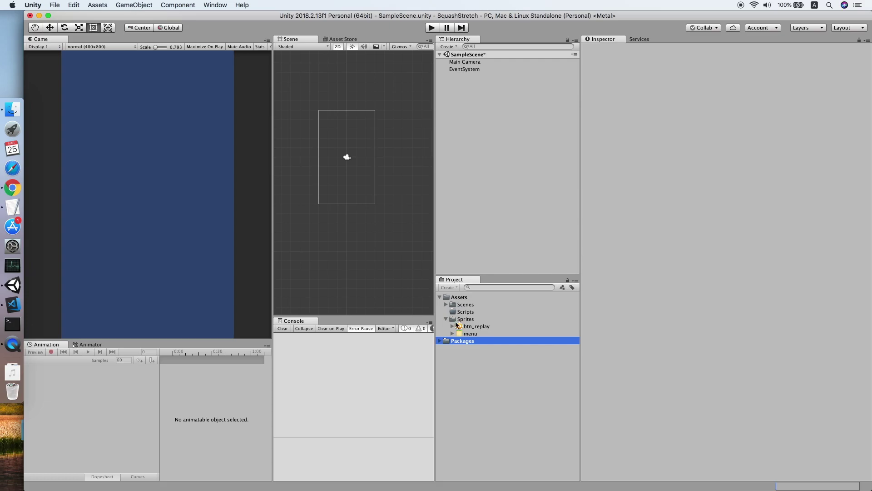
{"action": "left_click", "coordinate": [467, 334]}
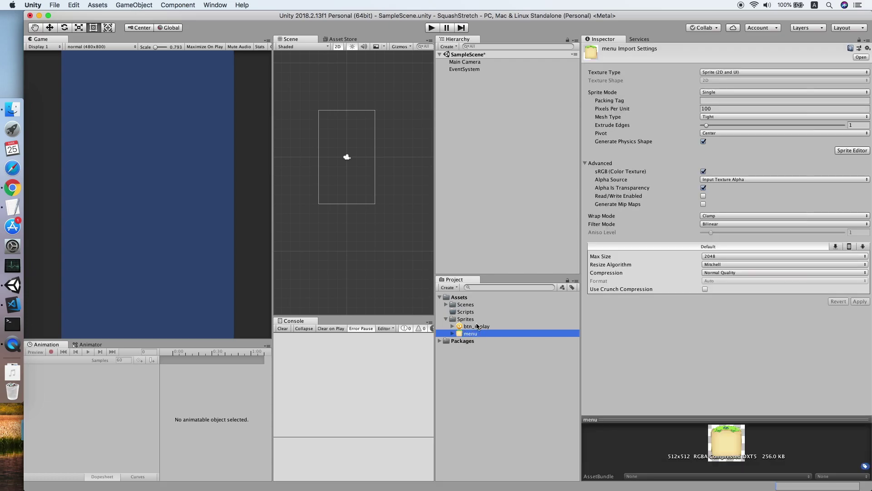
{"action": "left_click", "coordinate": [482, 327]}
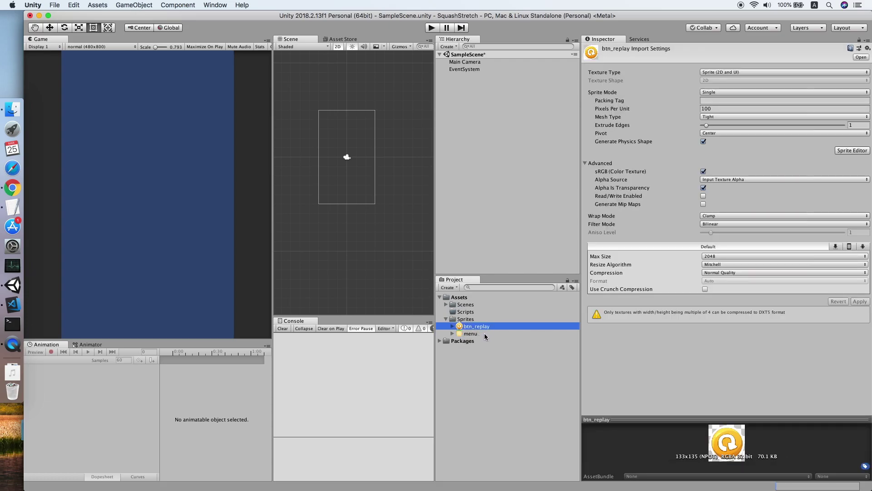
{"action": "left_click", "coordinate": [484, 334]}
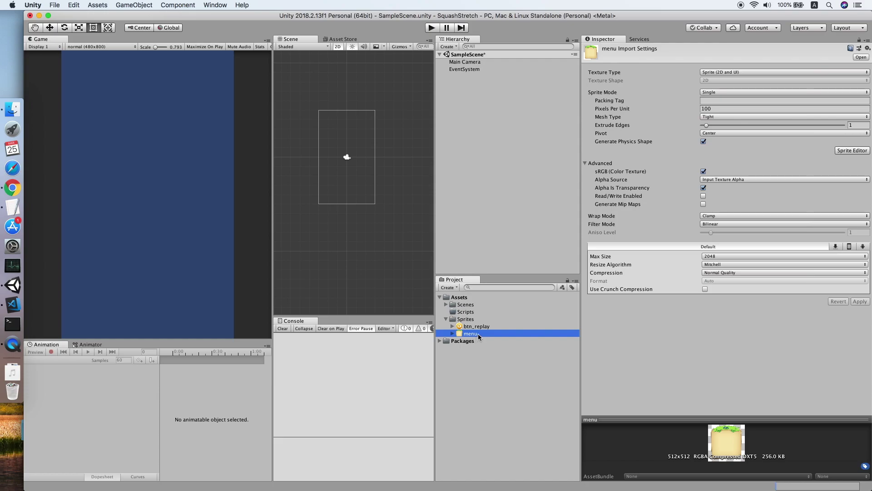
{"action": "left_click_drag", "start_coordinate": [478, 336], "coordinate": [479, 106]}
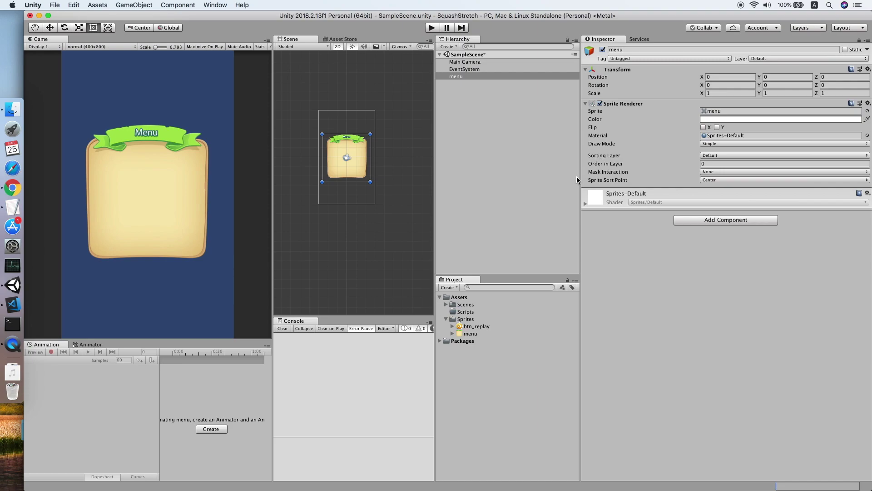
Step: Add an Animator component to the menu object
{"action": "left_click", "coordinate": [714, 221]}
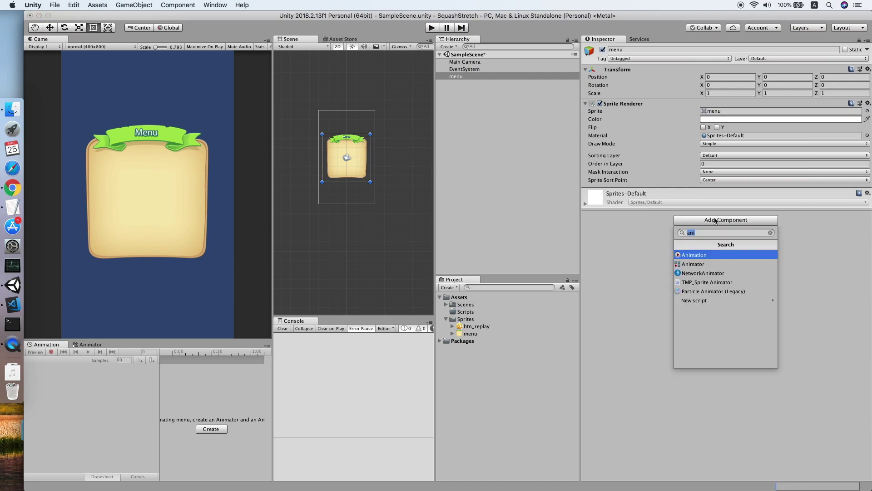
{"action": "type", "text": "anim"}
{"action": "key", "text": "Down"}
{"action": "key", "text": "Return"}
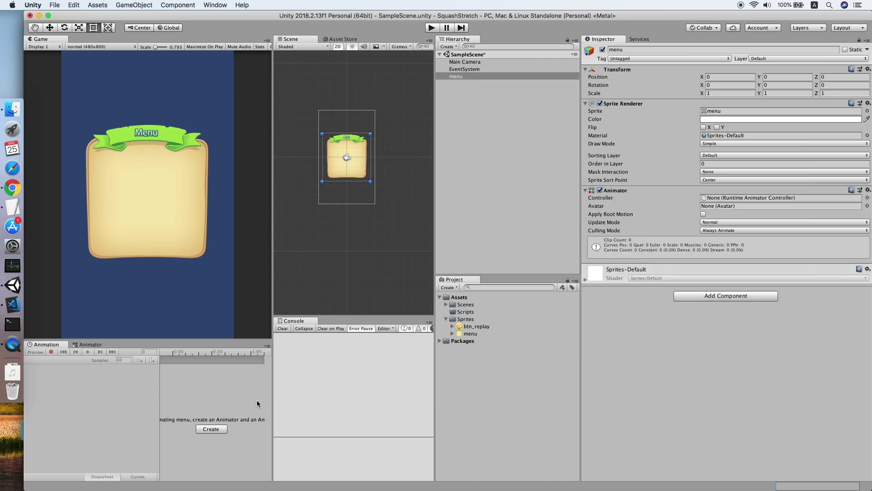
Step: Create a folder named Animation inside the Assets folder
{"action": "right_click", "coordinate": [453, 298]}
{"action": "mouse_move", "coordinate": [481, 283]}
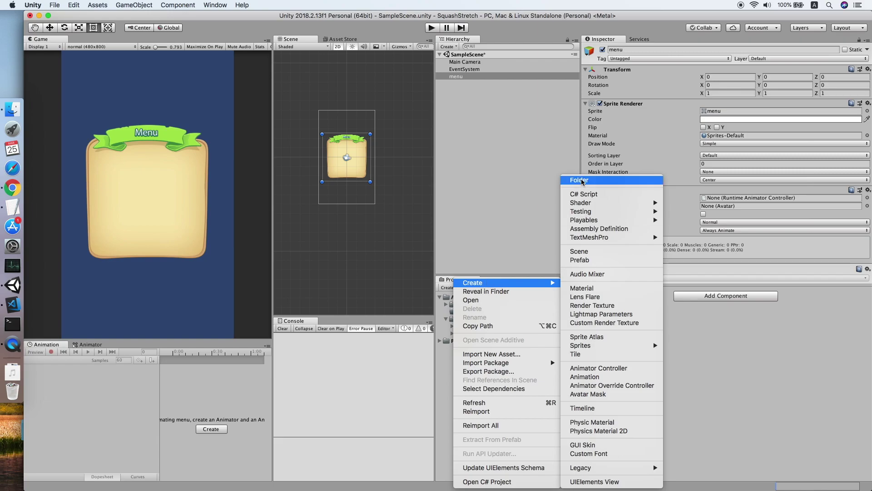
{"action": "left_click", "coordinate": [638, 182]}
{"action": "type", "text": "Animat"}
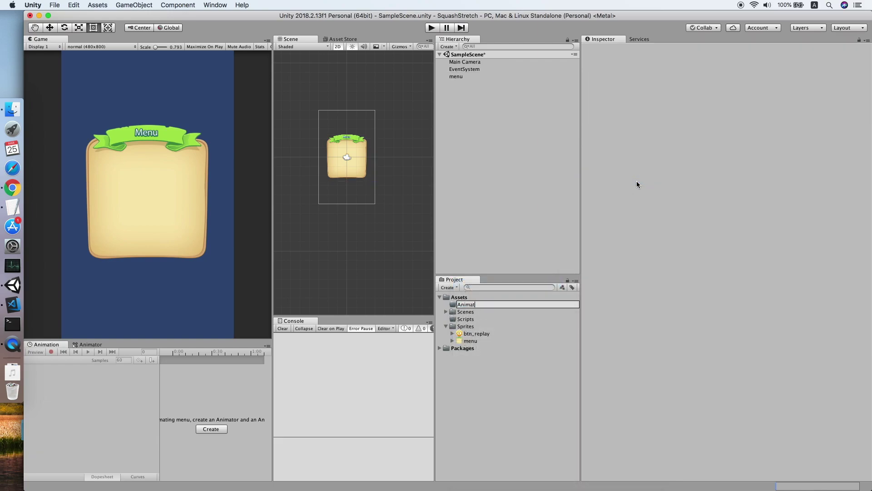
{"action": "type", "text": "ion"}
{"action": "key", "text": "Return"}
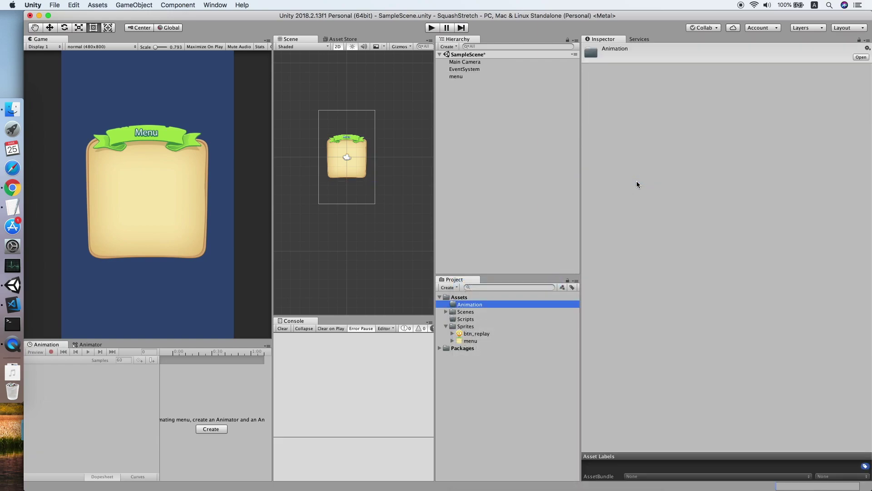
Step: Create an Animator Controller named MenuController inside the Animation folder
{"action": "right_click", "coordinate": [465, 307]}
{"action": "mouse_move", "coordinate": [496, 285]}
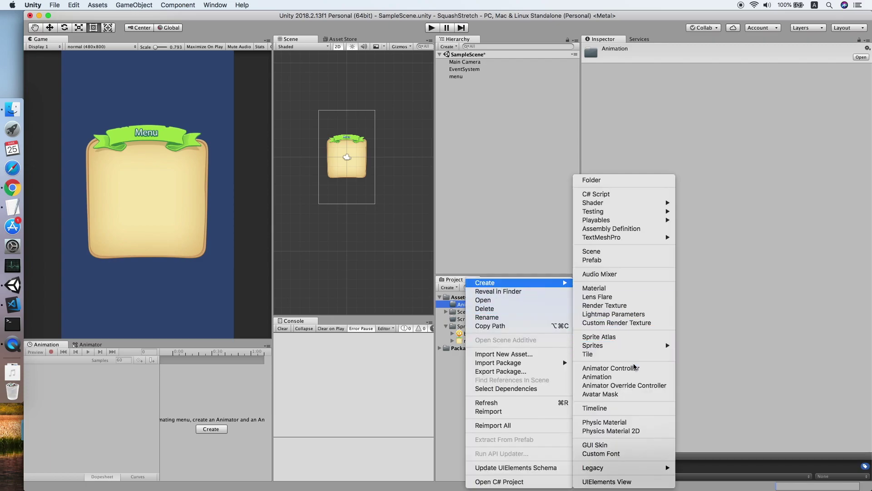
{"action": "left_click", "coordinate": [622, 368]}
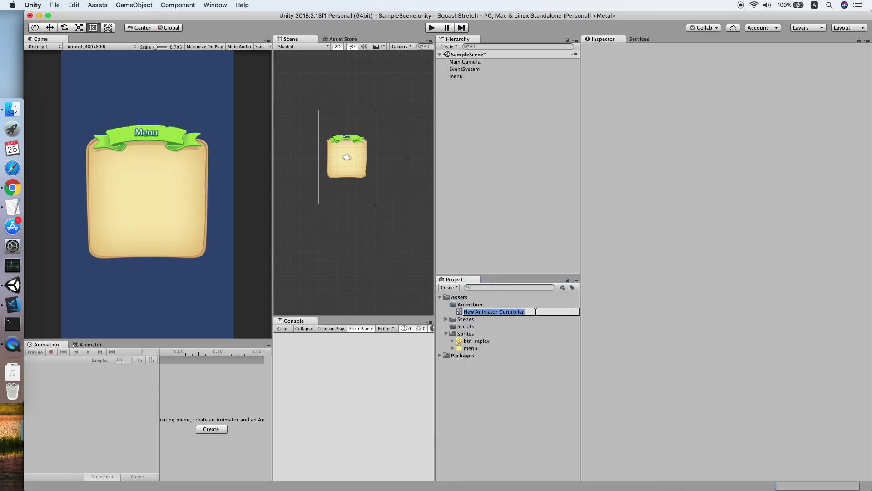
{"action": "type", "text": "MenuController"}
{"action": "key", "text": "Return"}
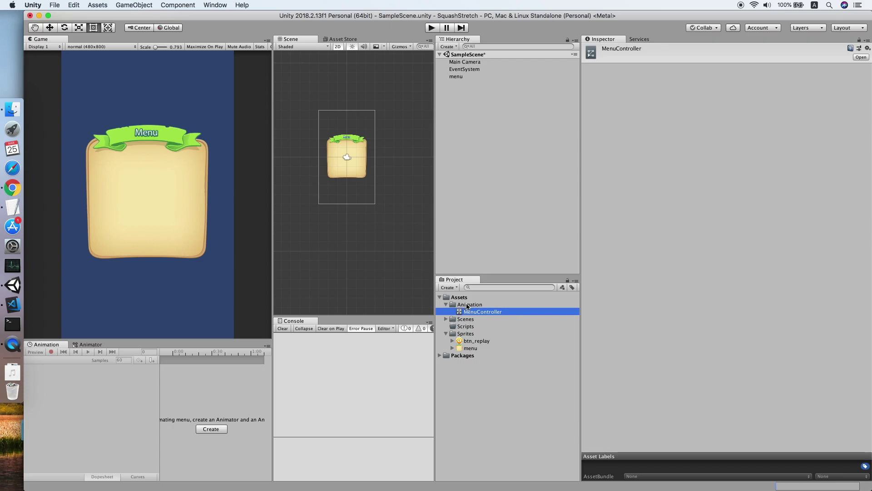
Step: Assign MenuController as the controller of the menu object's Animator component
{"action": "left_click", "coordinate": [476, 77]}
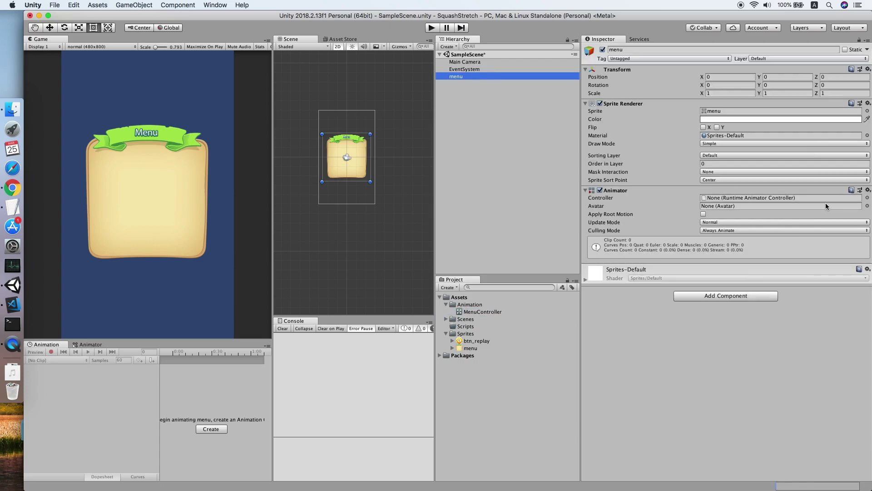
{"action": "left_click", "coordinate": [867, 197]}
{"action": "left_click", "coordinate": [209, 205]}
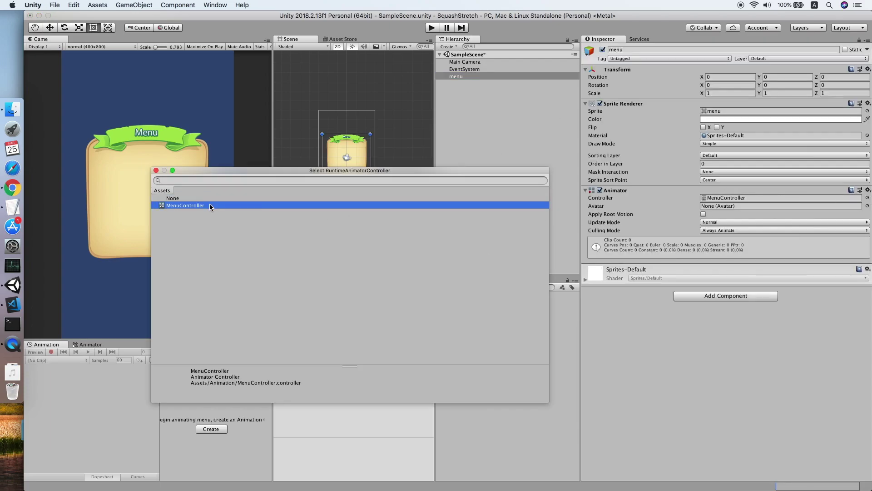
{"action": "double_click", "coordinate": [209, 206]}
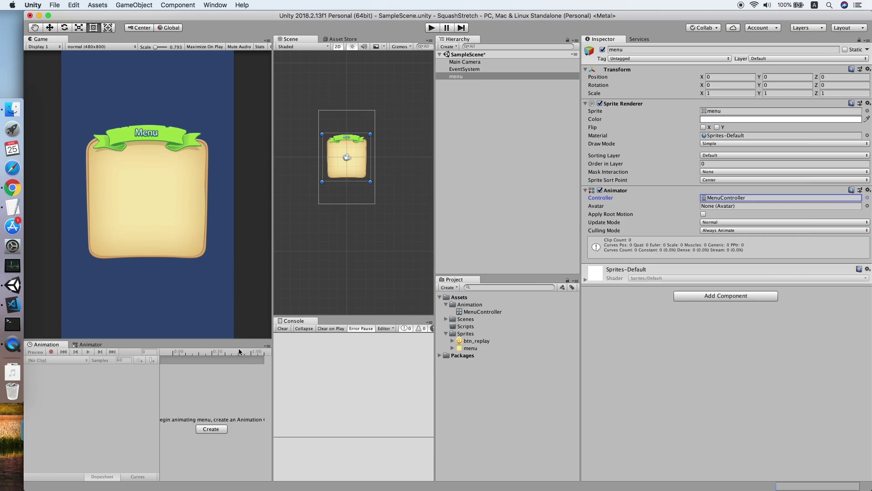
{"action": "left_click_drag", "start_coordinate": [272, 363], "coordinate": [267, 363]}
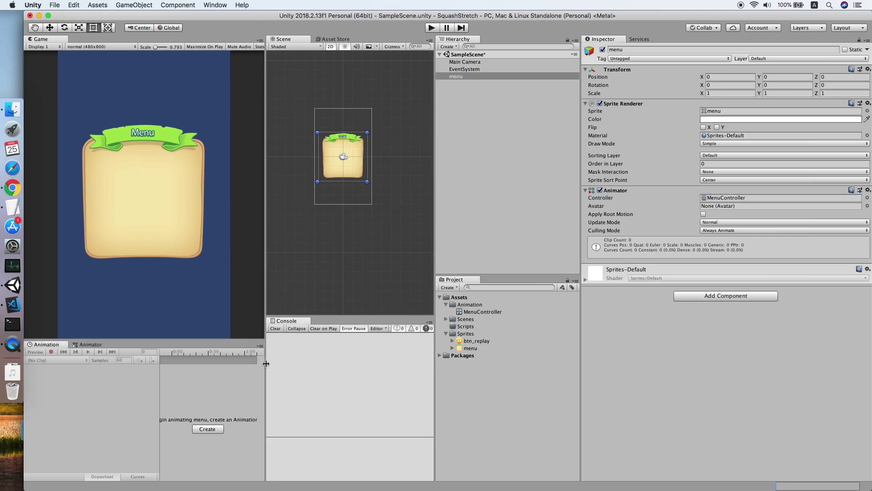
{"action": "left_click", "coordinate": [86, 347]}
{"action": "left_click", "coordinate": [45, 348]}
{"action": "left_click", "coordinate": [468, 76]}
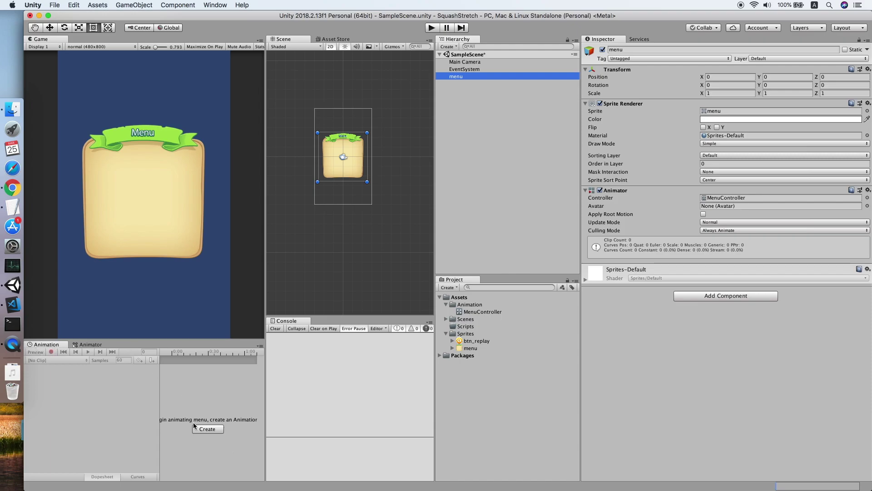
{"action": "left_click", "coordinate": [159, 415]}
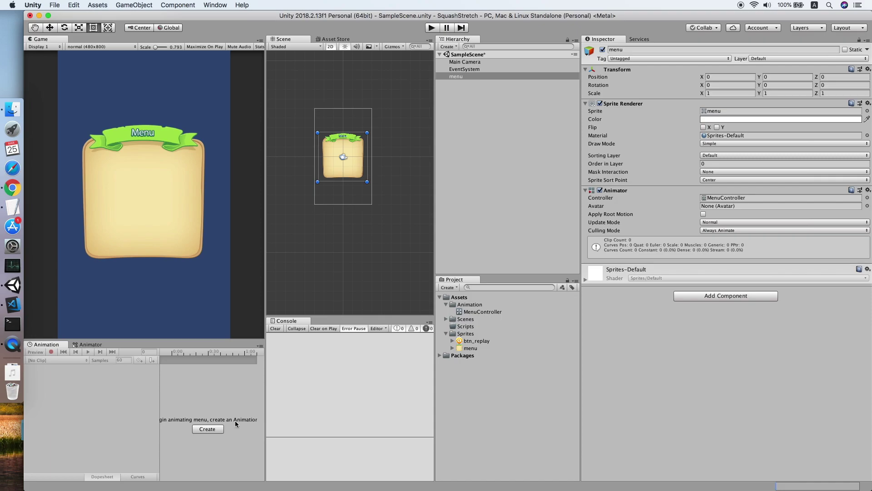
{"action": "left_click", "coordinate": [212, 429]}
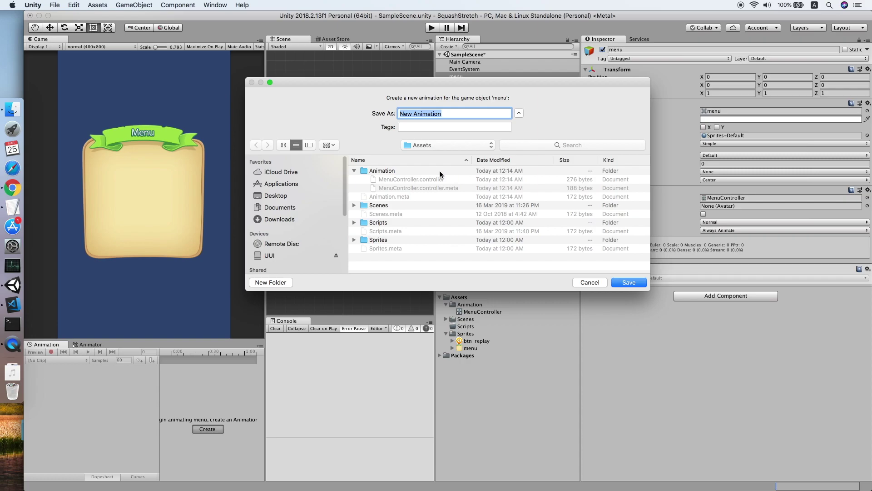
{"action": "left_click", "coordinate": [588, 283]}
Step: Create a Menu folder inside the Animation folder and move MenuController into it
{"action": "right_click", "coordinate": [464, 304]}
{"action": "mouse_move", "coordinate": [500, 283]}
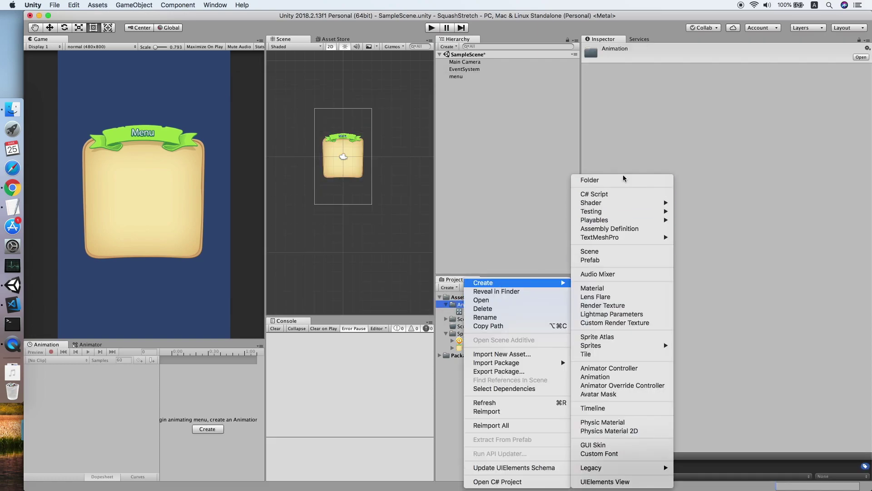
{"action": "left_click", "coordinate": [600, 180]}
{"action": "type", "text": "Menu"}
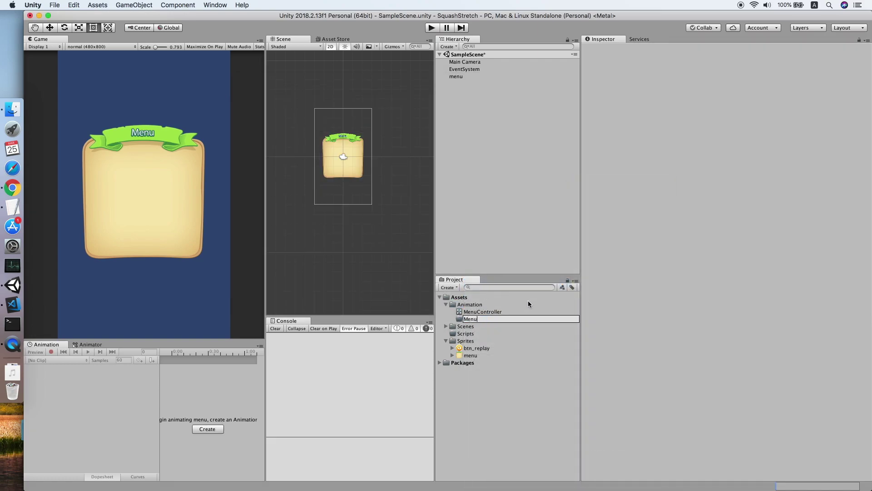
{"action": "key", "text": "Return"}
{"action": "left_click_drag", "start_coordinate": [488, 319], "coordinate": [493, 313]}
Step: Create an animation clip named show for the menu object, saved in the Animation/Menu folder
{"action": "left_click", "coordinate": [206, 429]}
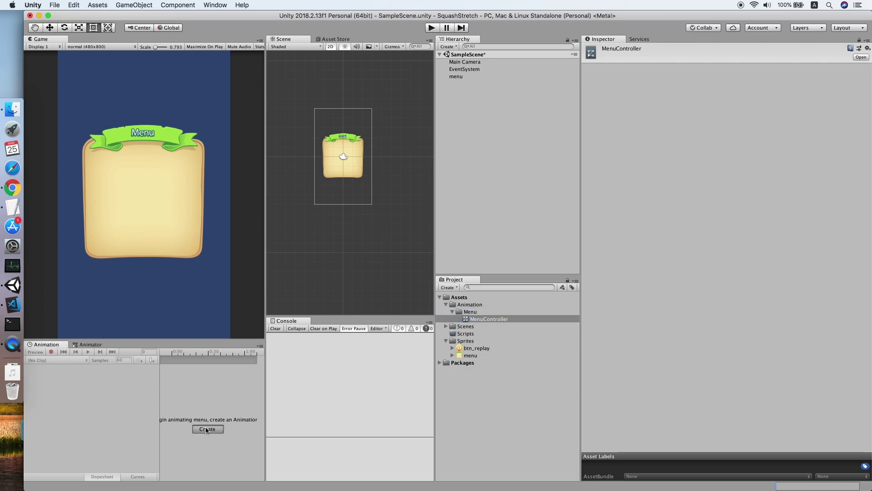
{"action": "left_click", "coordinate": [467, 77]}
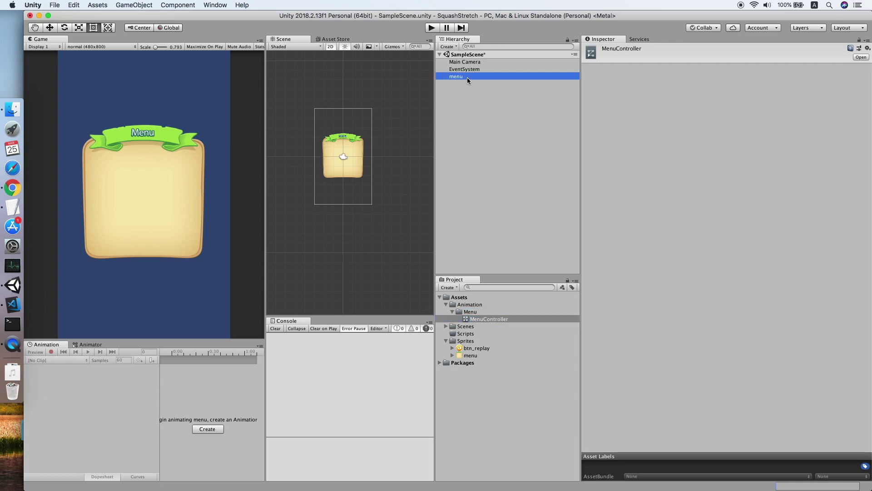
{"action": "left_click", "coordinate": [207, 428]}
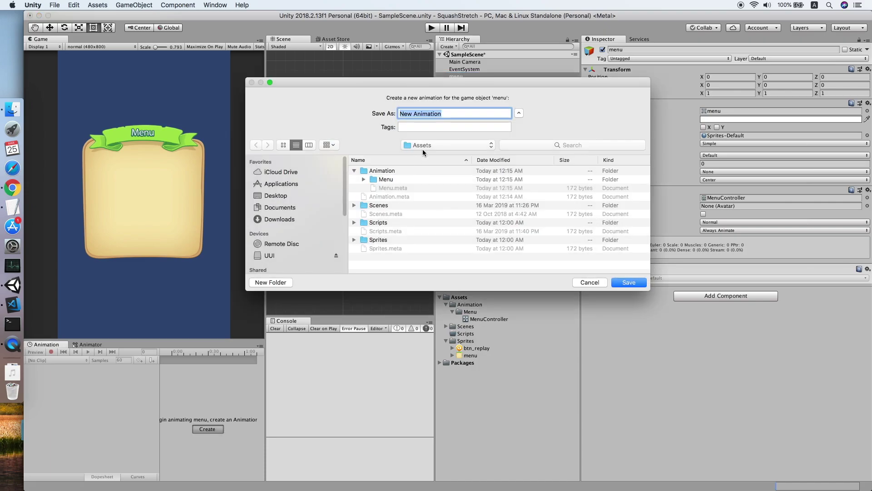
{"action": "left_click", "coordinate": [402, 180]}
{"action": "key", "text": "Tab"}
{"action": "type", "text": "show"}
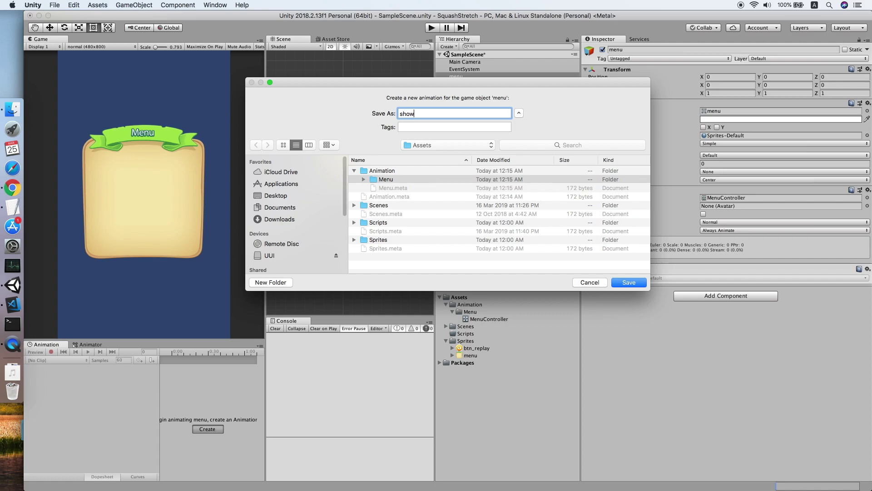
{"action": "left_click", "coordinate": [387, 181]}
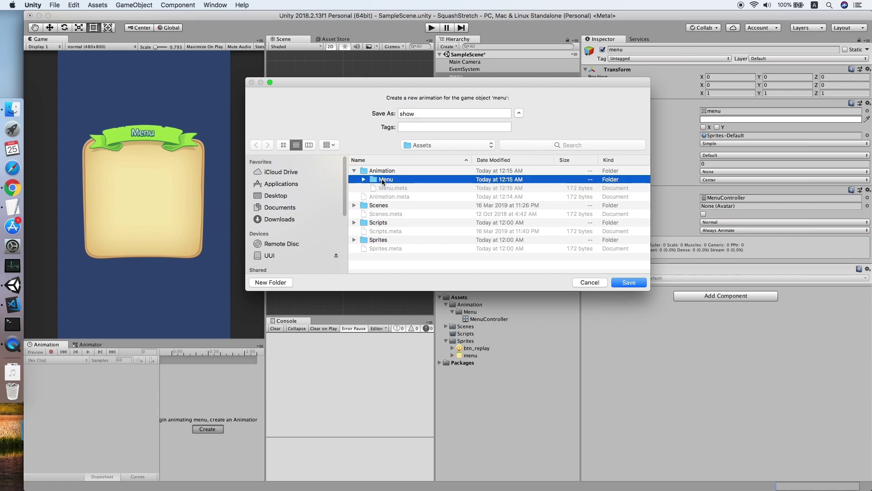
{"action": "double_click", "coordinate": [382, 180]}
{"action": "left_click", "coordinate": [619, 282]}
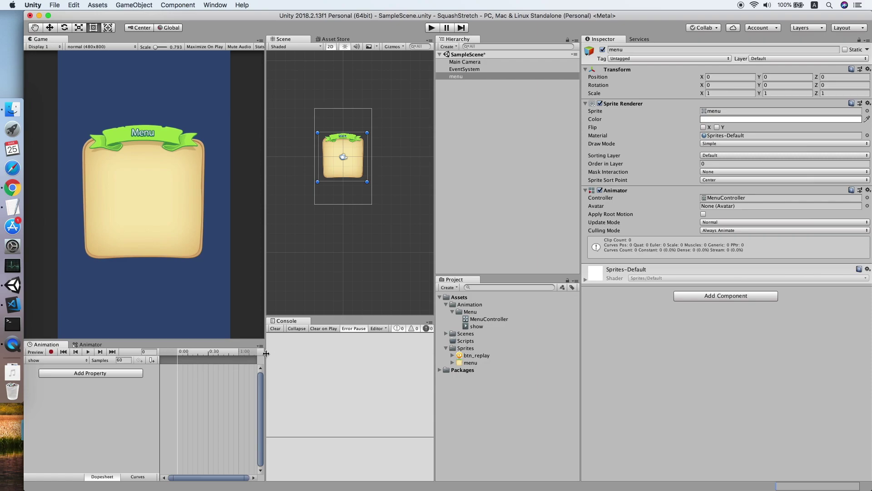
Step: Start recording the show clip and key the menu's Y position at 7.86 on frame 0
{"action": "left_click_drag", "start_coordinate": [265, 353], "coordinate": [307, 354]}
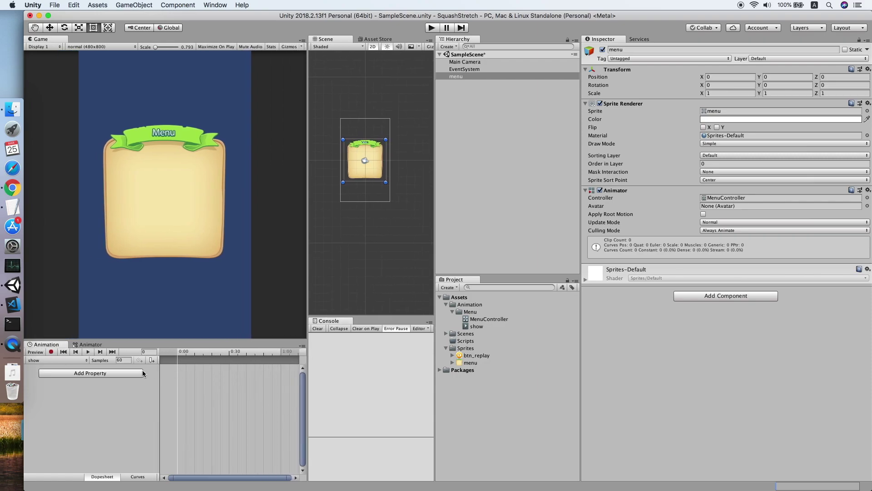
{"action": "left_click", "coordinate": [51, 352]}
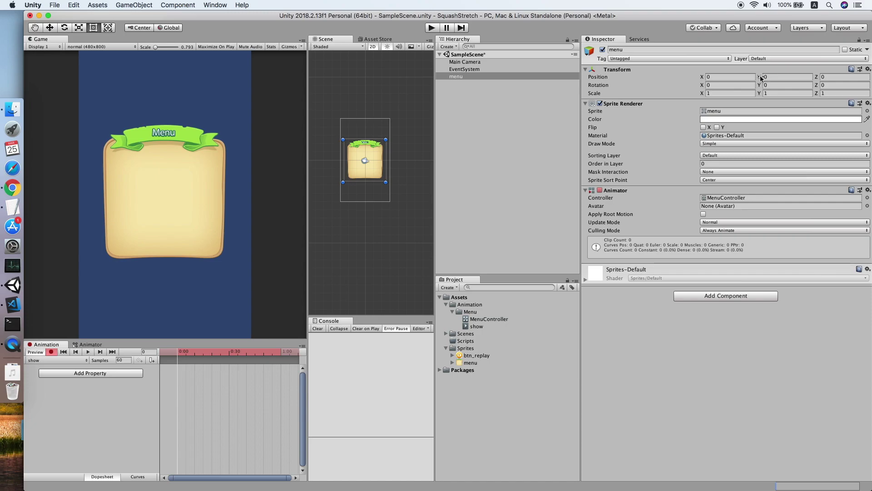
{"action": "left_click_drag", "start_coordinate": [762, 78], "coordinate": [800, 78]}
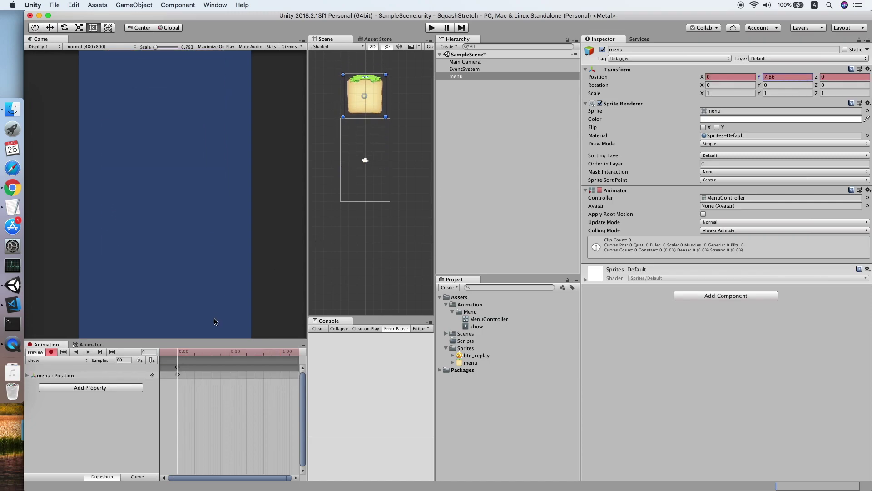
Step: Key the menu's Y position at 0 on frame 30 of the show clip
{"action": "left_click", "coordinate": [231, 354]}
{"action": "left_click", "coordinate": [229, 354]}
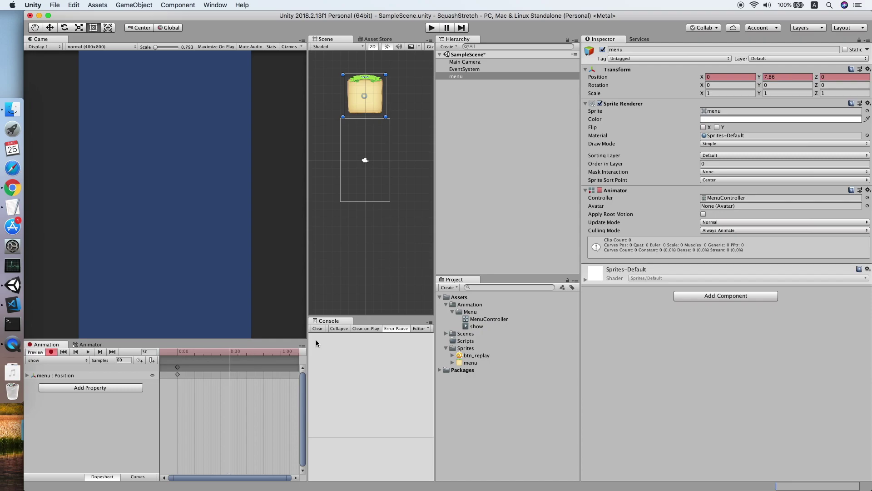
{"action": "left_click", "coordinate": [794, 80]}
{"action": "type", "text": "0"}
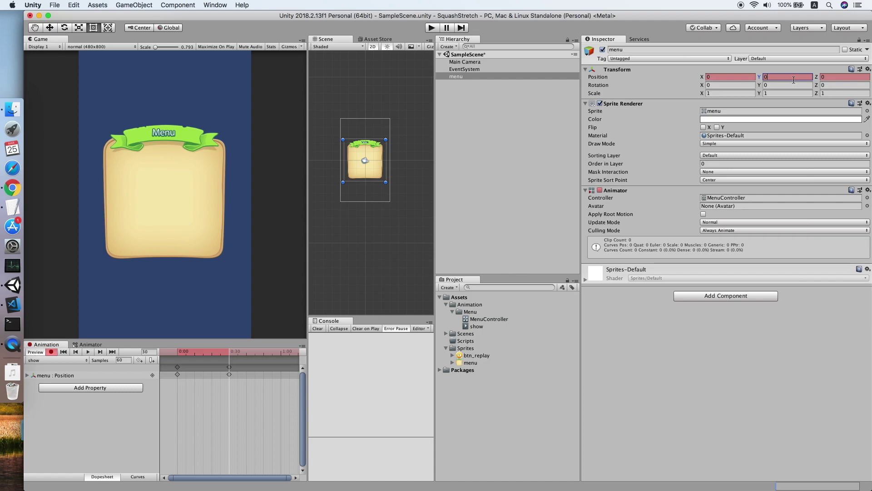
Step: Turn off Loop Time for the show animation clip
{"action": "left_click", "coordinate": [500, 326]}
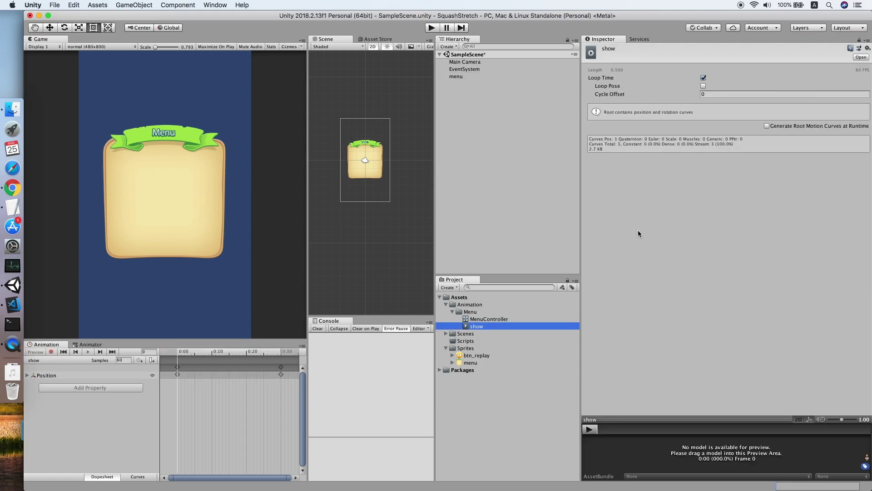
{"action": "left_click", "coordinate": [704, 78]}
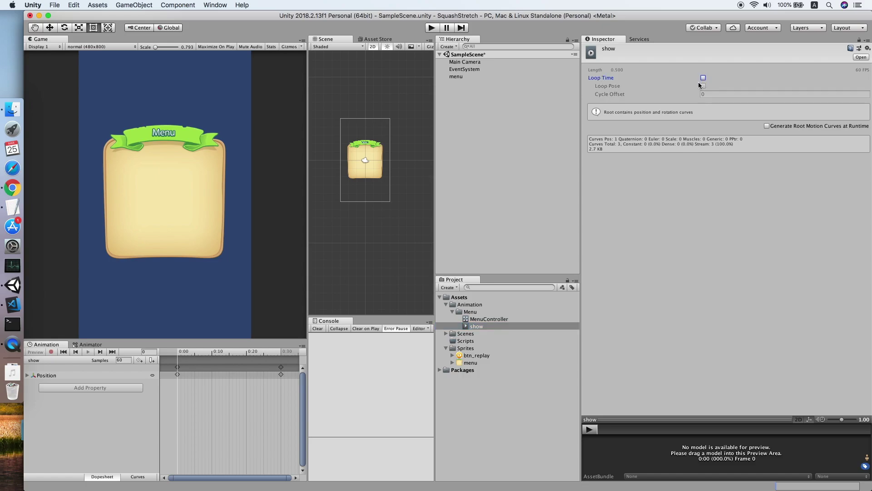
{"action": "left_click", "coordinate": [502, 319]}
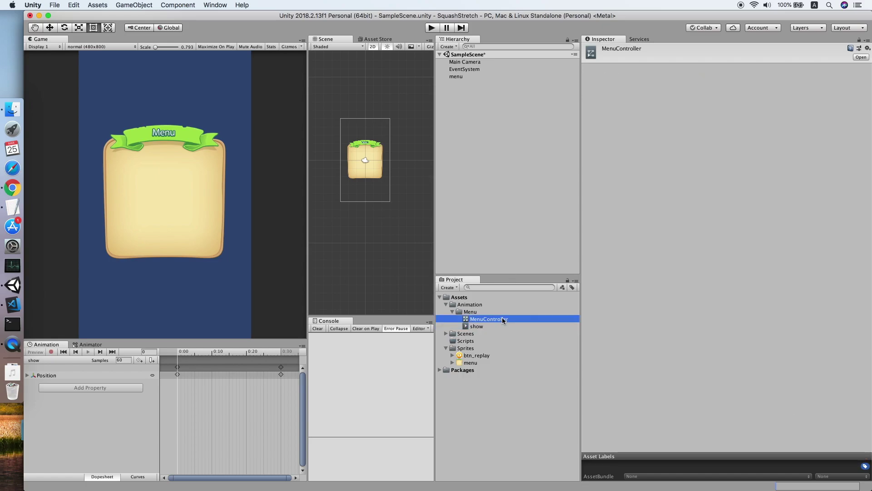
Step: Test the drop-in animation in Play mode by switching the menu object off and on, and stop playing
{"action": "left_click", "coordinate": [481, 76]}
{"action": "left_click", "coordinate": [432, 28]}
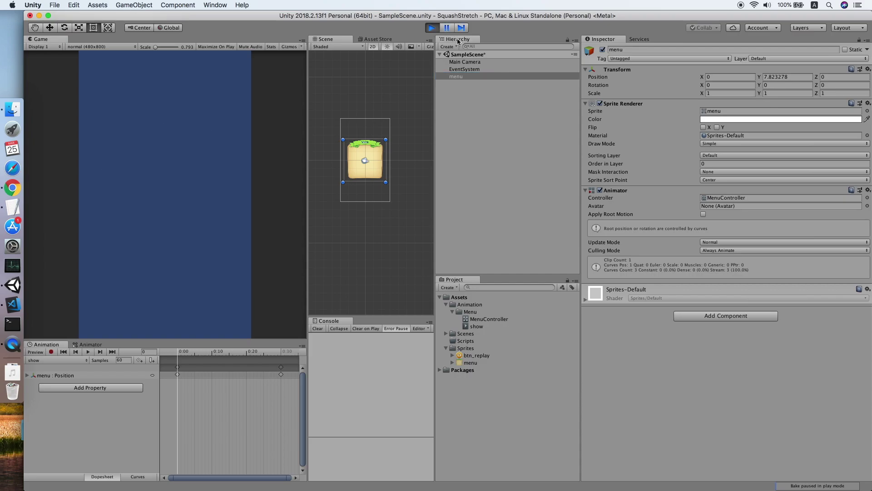
{"action": "left_click", "coordinate": [603, 50]}
{"action": "left_click", "coordinate": [603, 50]}
{"action": "left_click", "coordinate": [603, 50]}
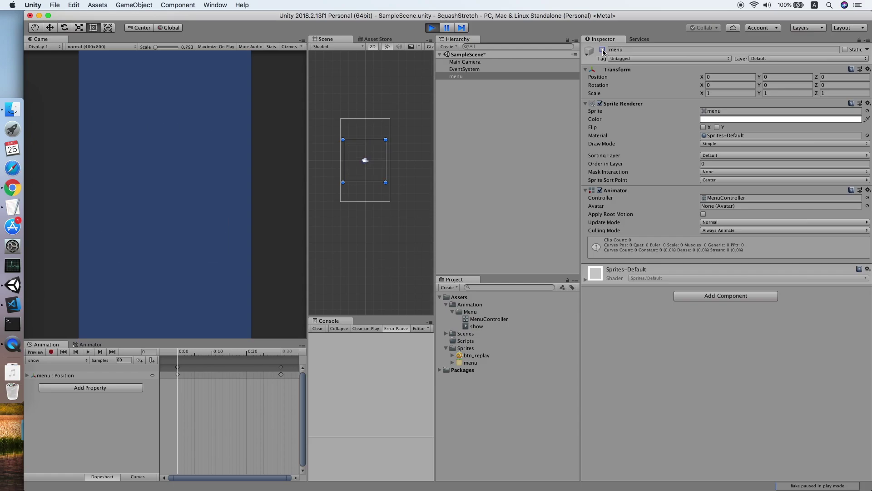
{"action": "left_click", "coordinate": [603, 50]}
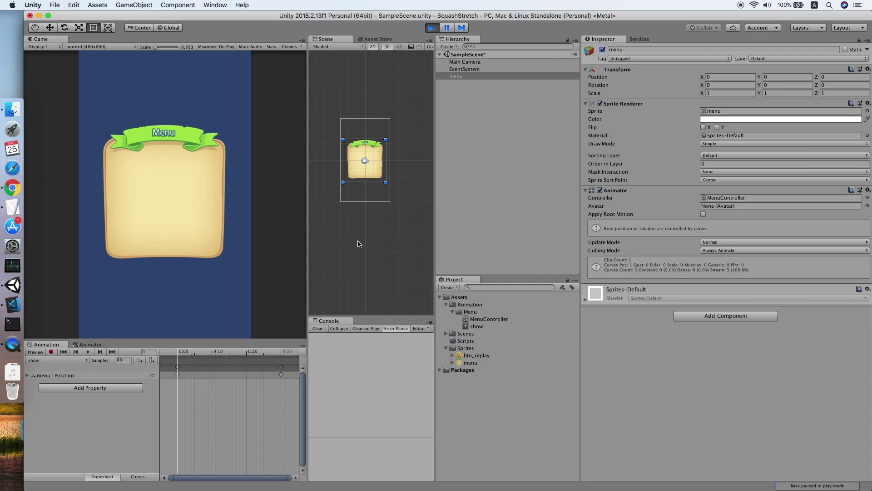
{"action": "left_click", "coordinate": [431, 27]}
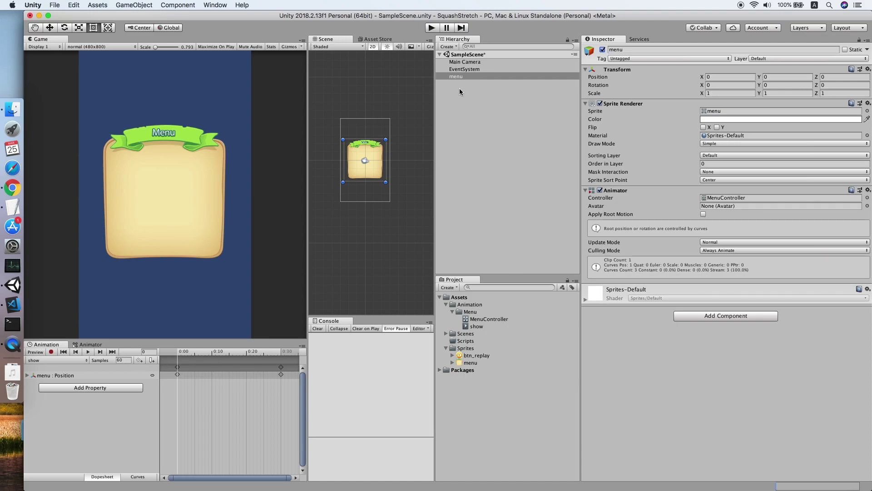
Step: Resume recording and key the menu's scale at X 0.95 and Y 1.05 on frame 0
{"action": "left_click", "coordinate": [51, 352]}
{"action": "left_click_drag", "start_coordinate": [182, 353], "coordinate": [159, 358]}
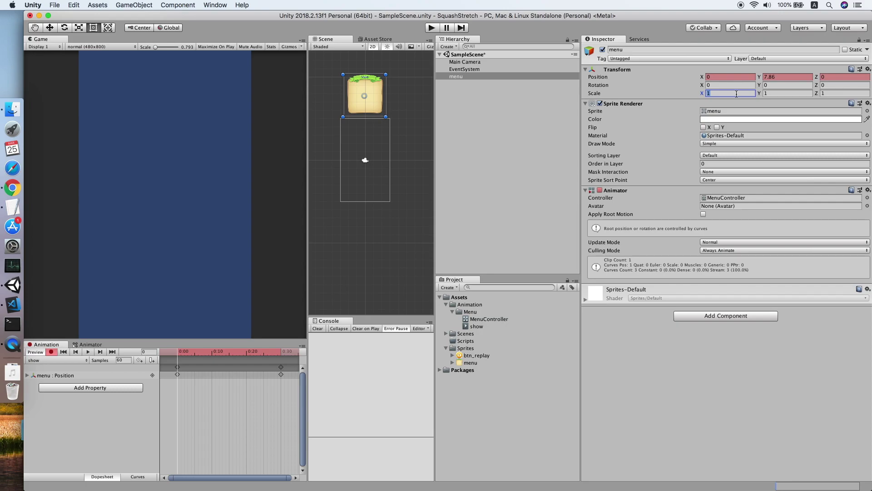
{"action": "type", "text": "0.9"}
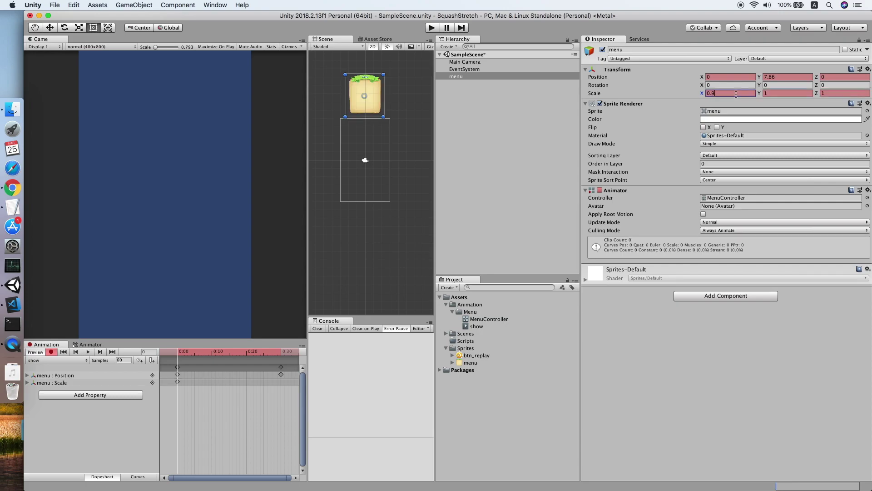
{"action": "type", "text": "5"}
{"action": "key", "text": "Tab"}
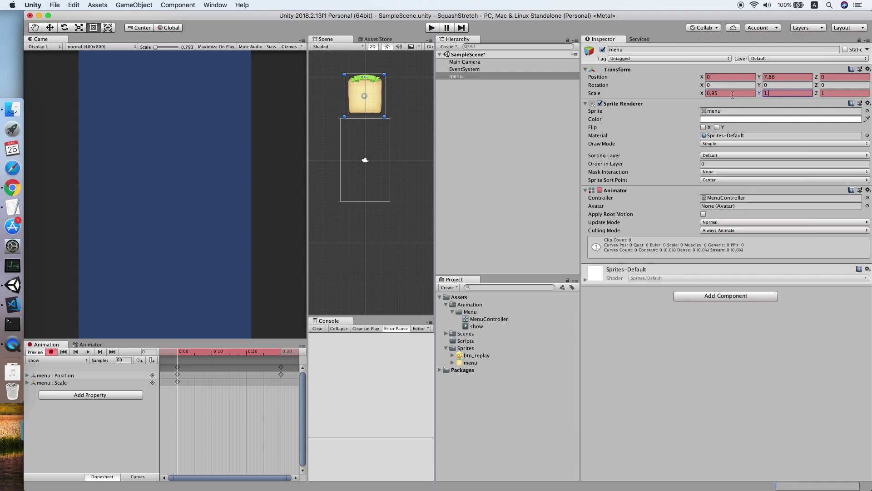
{"action": "type", "text": "1.5"}
{"action": "key", "text": "BackSpace"}
{"action": "key", "text": "BackSpace"}
{"action": "type", "text": ".05"}
Step: Key the menu's scale at X 1.05 and Y 0.95 on frame 30
{"action": "left_click", "coordinate": [179, 353]}
{"action": "left_click_drag", "start_coordinate": [181, 357], "coordinate": [281, 357]}
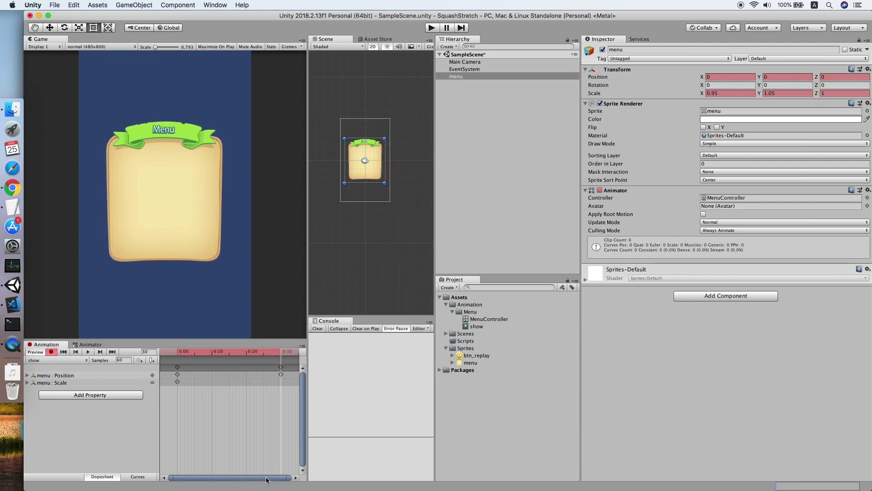
{"action": "left_click", "coordinate": [732, 93]}
{"action": "type", "text": "1.05"}
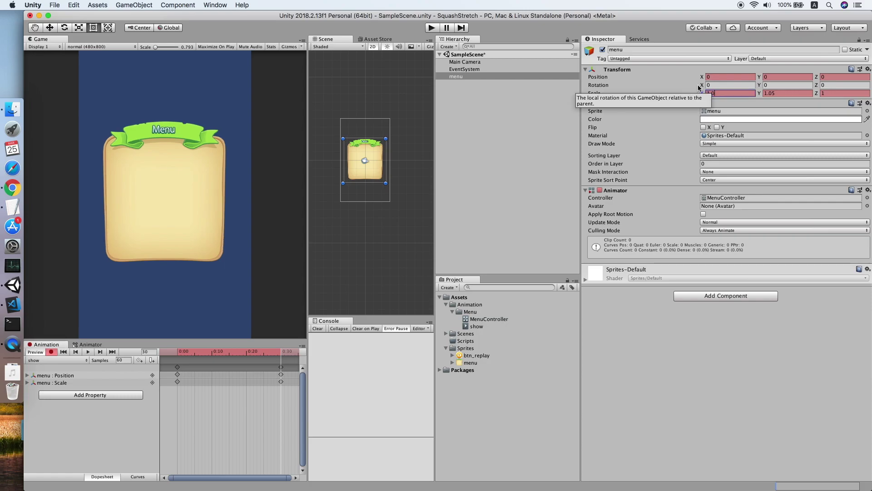
{"action": "key", "text": "Tab"}
{"action": "type", "text": "0.95"}
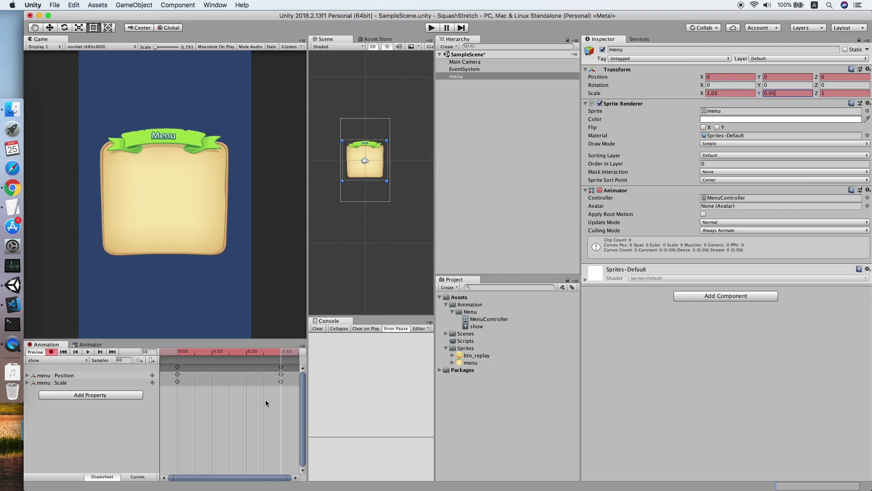
Step: Set the menu's scale key on frame 30 to X 1 and Y 1
{"action": "scroll", "coordinate": [265, 397], "scroll_direction": "down", "scroll_amount": 5}
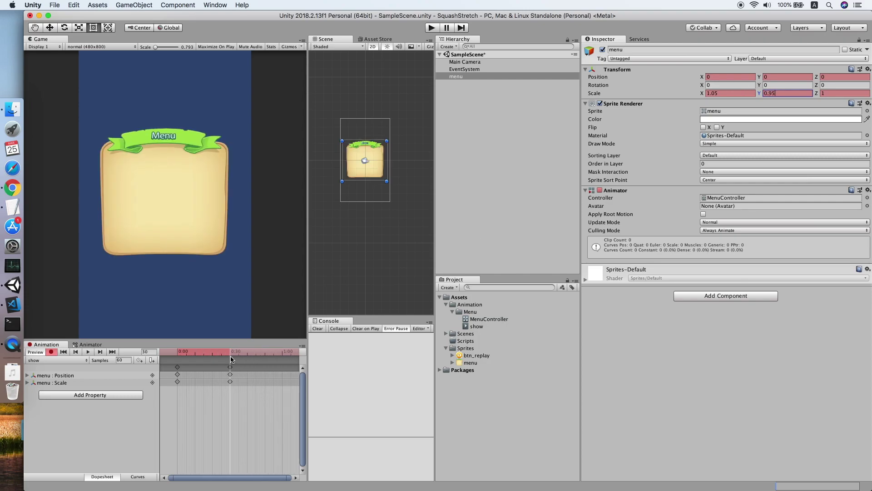
{"action": "mouse_move", "coordinate": [230, 359]}
{"action": "left_mouse_down"}
{"action": "mouse_move", "coordinate": [266, 359]}
{"action": "mouse_move", "coordinate": [230, 362]}
{"action": "left_mouse_up"}
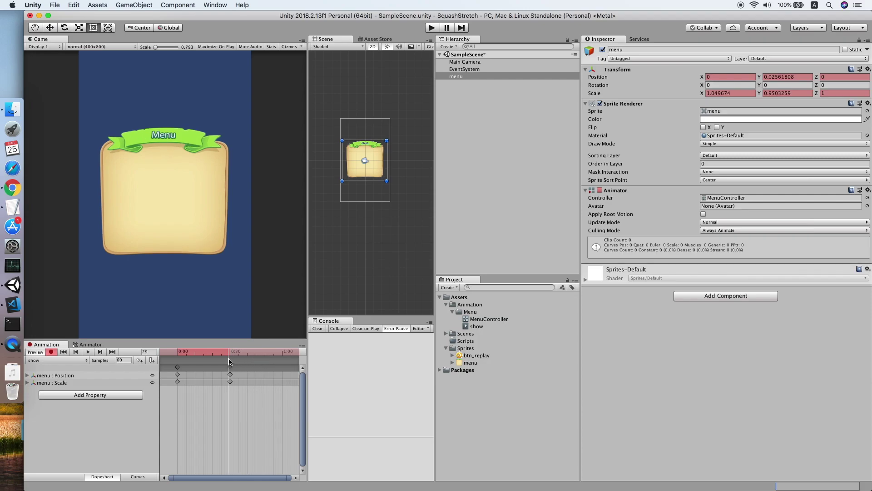
{"action": "left_click", "coordinate": [721, 92]}
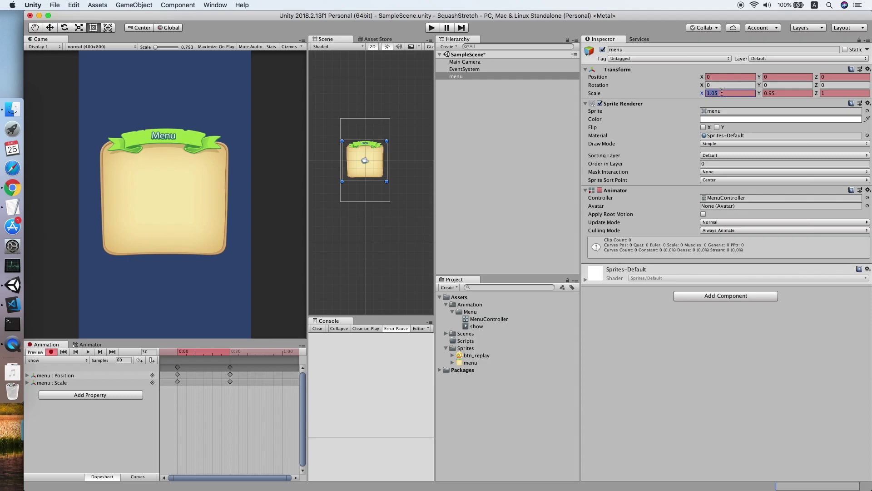
{"action": "type", "text": "1"}
{"action": "left_click", "coordinate": [787, 94]}
{"action": "type", "text": "1"}
Step: Key the menu's scale at X 1.05 and Y 0.95 on frame 45 to squash it after landing
{"action": "left_click_drag", "start_coordinate": [231, 354], "coordinate": [256, 353]}
{"action": "left_click", "coordinate": [725, 93]}
{"action": "type", "text": "1.0"}
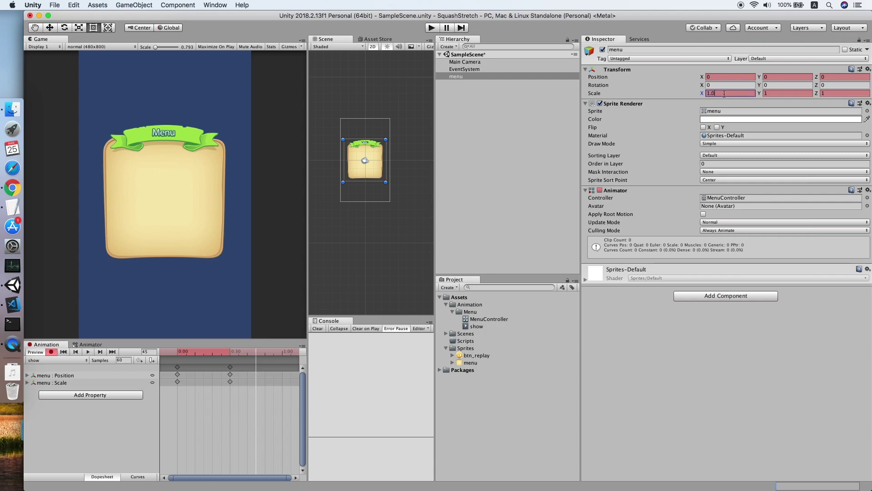
{"action": "type", "text": "5"}
{"action": "key", "text": "Tab"}
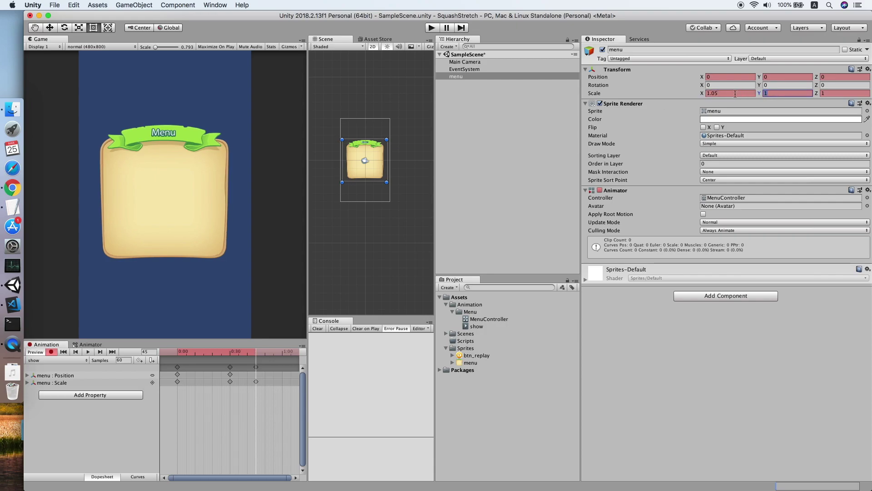
{"action": "type", "text": "0.9"}
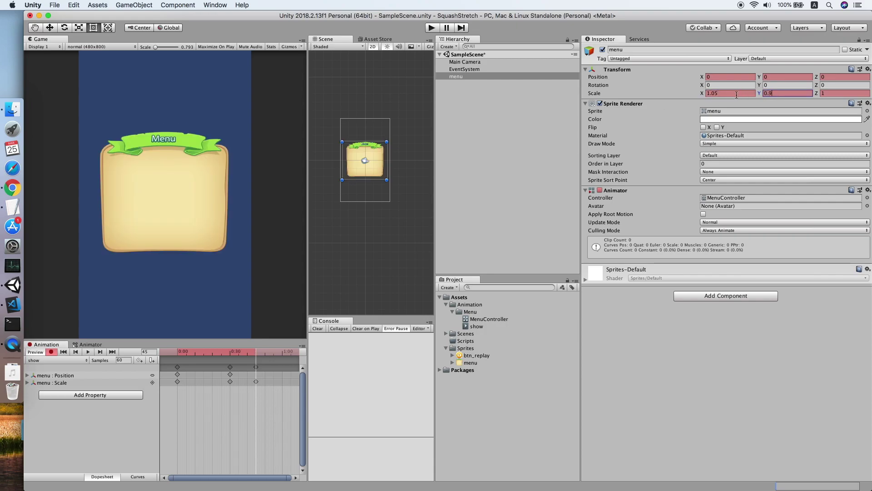
{"action": "type", "text": "5"}
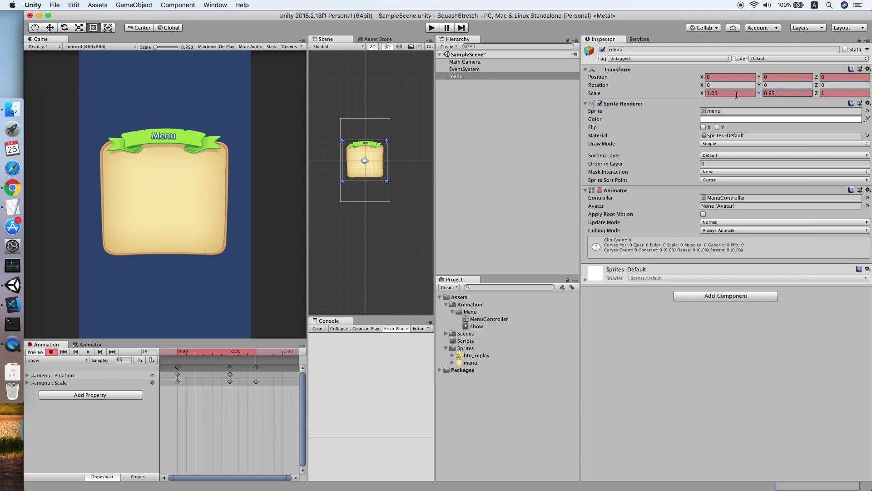
Step: Key the menu's scale at X 1 and Y 1 on frame 60, scrub through the result and end recording
{"action": "left_click_drag", "start_coordinate": [257, 353], "coordinate": [282, 355]}
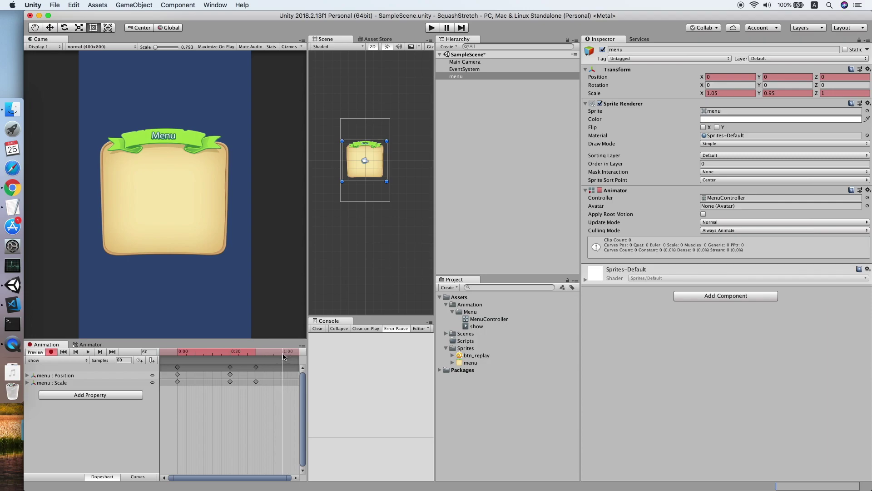
{"action": "left_click", "coordinate": [726, 93]}
{"action": "type", "text": "1"}
{"action": "left_click", "coordinate": [777, 93]}
{"action": "type", "text": "1"}
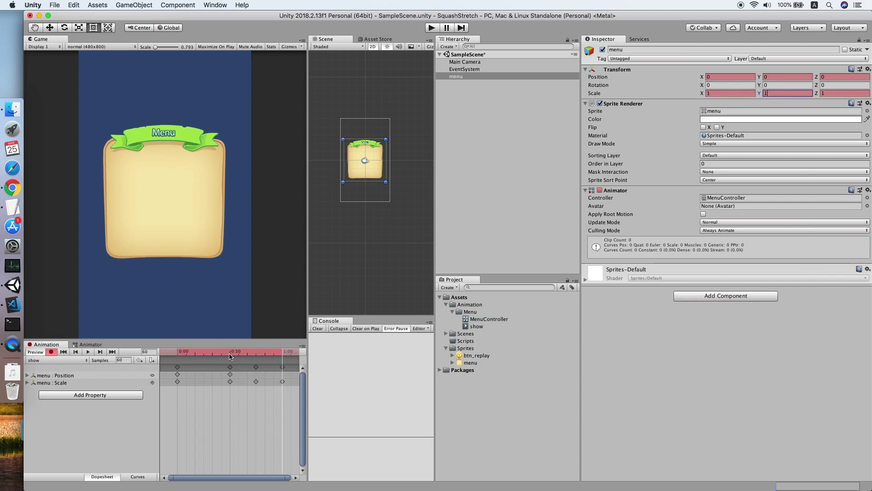
{"action": "left_click_drag", "start_coordinate": [230, 355], "coordinate": [284, 367]}
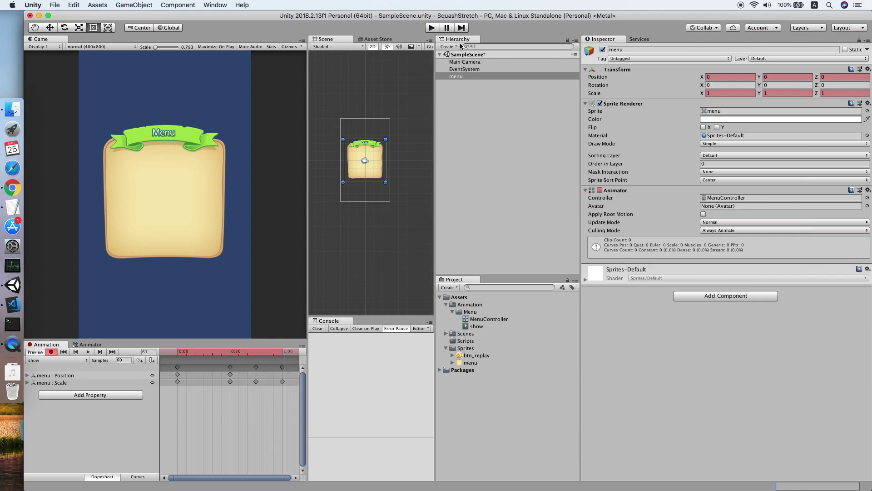
{"action": "left_click", "coordinate": [51, 352]}
Step: Replay the squash-and-stretch animation in Play mode by repeatedly switching the menu object off and on, and stop playing
{"action": "left_click", "coordinate": [432, 28]}
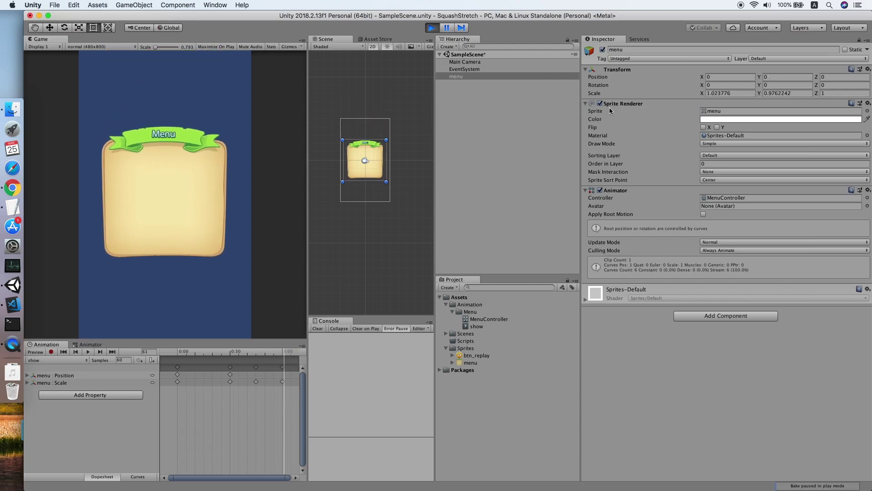
{"action": "left_click", "coordinate": [603, 50]}
{"action": "left_click", "coordinate": [603, 50]}
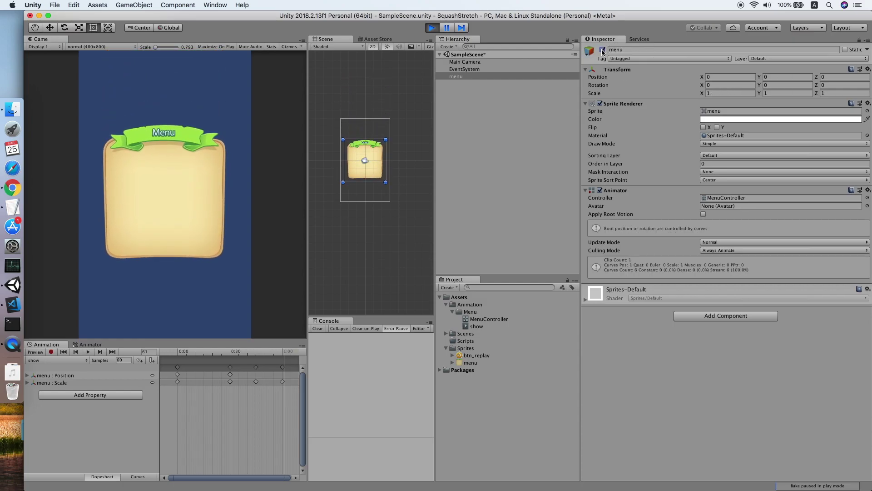
{"action": "left_click", "coordinate": [603, 50]}
{"action": "left_click", "coordinate": [603, 50]}
{"action": "left_click", "coordinate": [603, 50]}
{"action": "left_click", "coordinate": [603, 50]}
{"action": "left_click", "coordinate": [602, 50]}
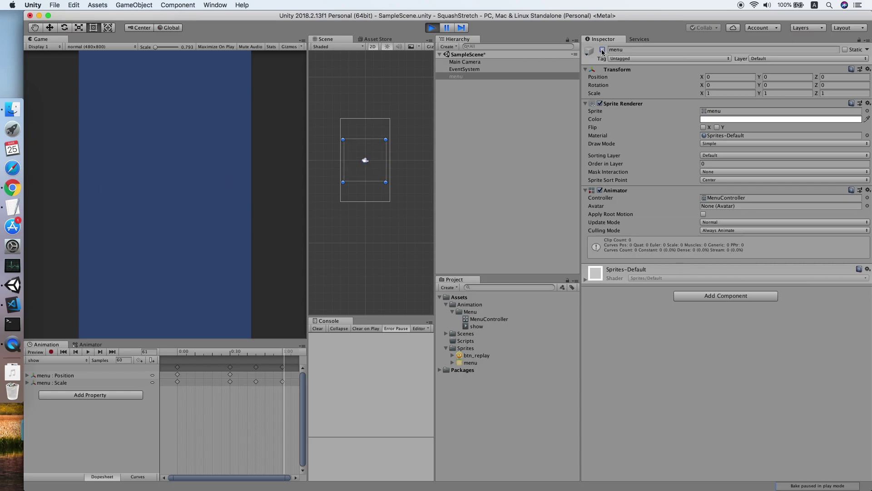
{"action": "left_click", "coordinate": [603, 50]}
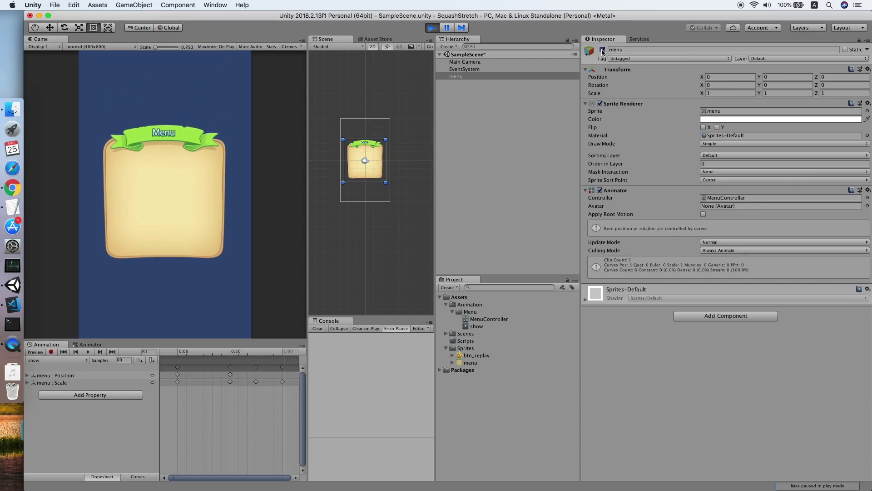
{"action": "left_click", "coordinate": [602, 50]}
{"action": "left_click", "coordinate": [603, 50]}
{"action": "left_click", "coordinate": [602, 50]}
{"action": "left_click", "coordinate": [602, 50]}
{"action": "left_click", "coordinate": [431, 28]}
Step: Add a UI Button to the scene hierarchy
{"action": "left_click", "coordinate": [488, 102]}
{"action": "right_click", "coordinate": [455, 94]}
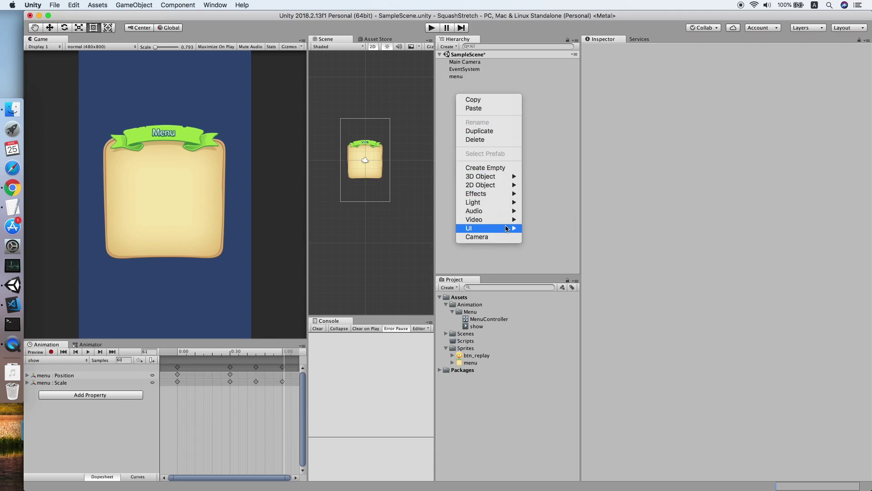
{"action": "mouse_move", "coordinate": [507, 229]}
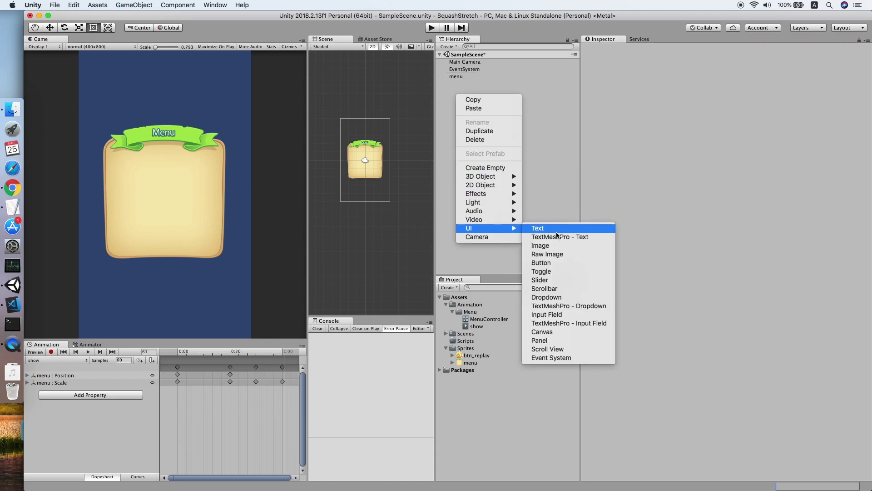
{"action": "left_click", "coordinate": [556, 263]}
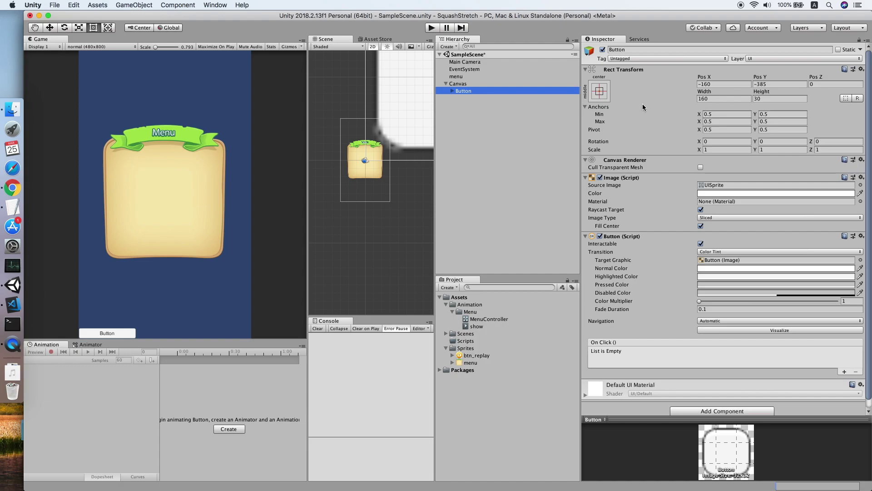
Step: Anchor and position the button at the canvas's middle center, and lower it below the menu to about Pos Y -269
{"action": "left_click", "coordinate": [599, 91]}
{"action": "left_click", "coordinate": [650, 182], "text": "alt"}
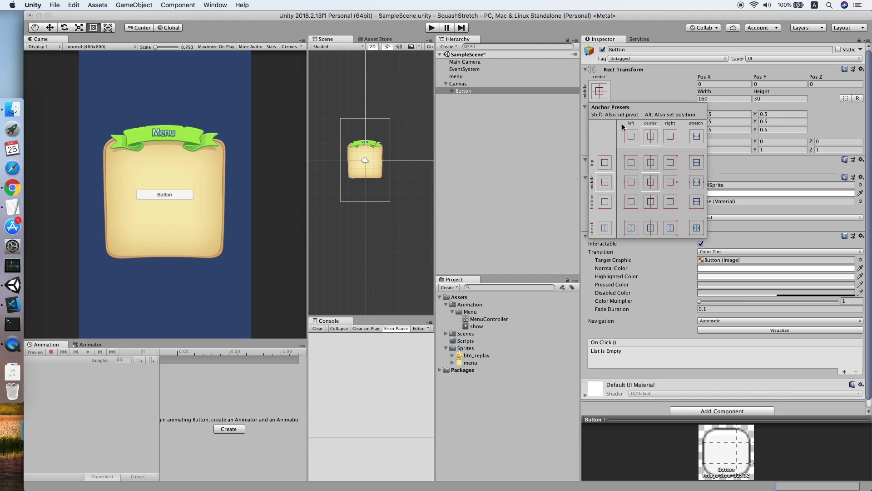
{"action": "left_click", "coordinate": [761, 70]}
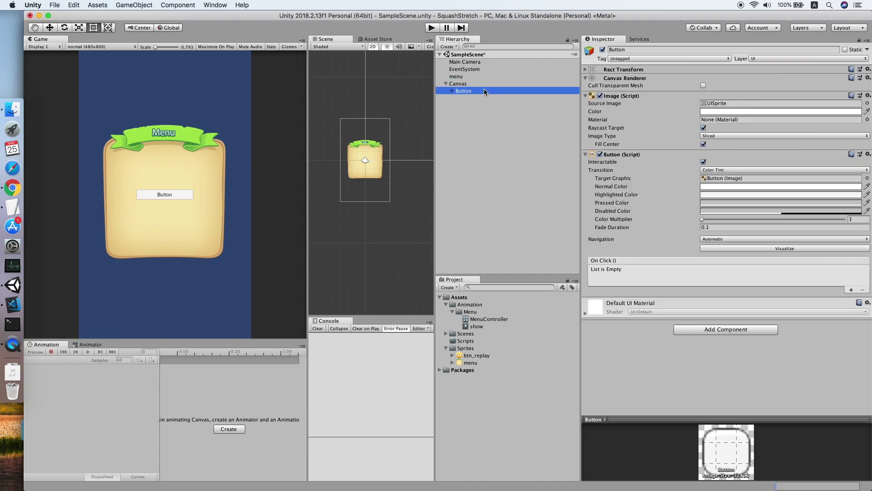
{"action": "left_click", "coordinate": [586, 69]}
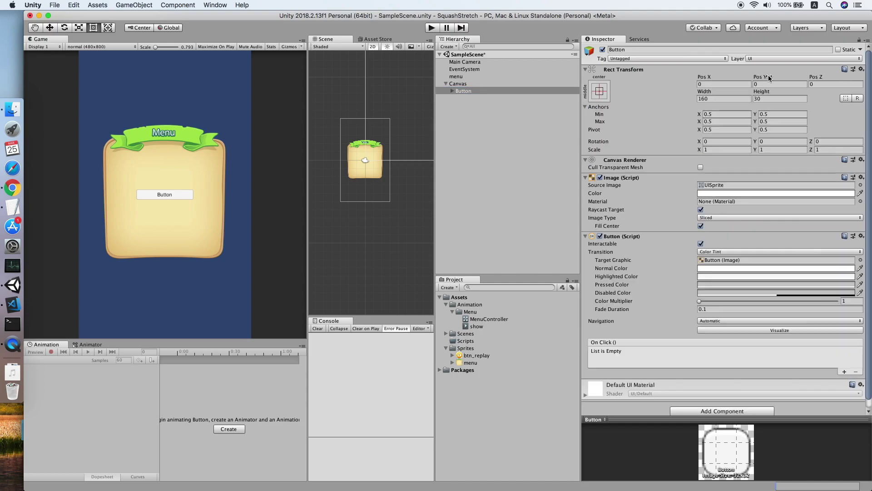
{"action": "left_click_drag", "start_coordinate": [768, 77], "coordinate": [401, 76]}
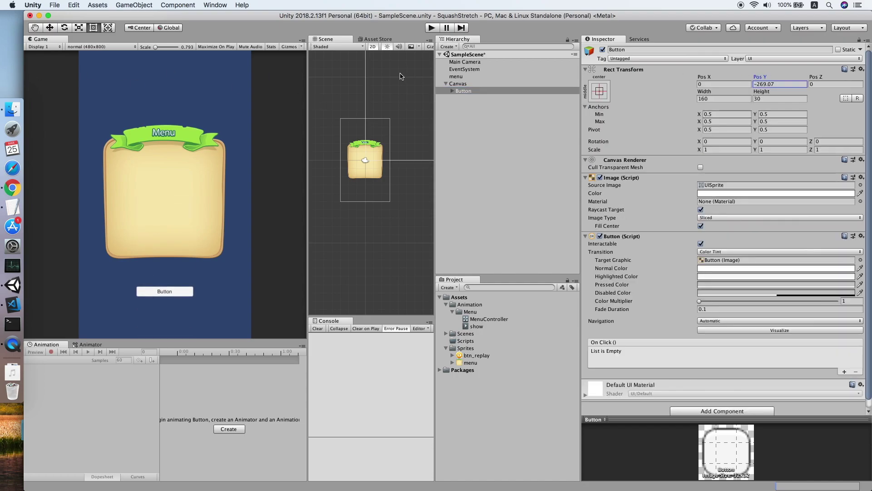
Step: Assign the btn_replay sprite as the button's source image and set its width and height to 100
{"action": "left_click", "coordinate": [860, 185]}
{"action": "double_click", "coordinate": [234, 219]}
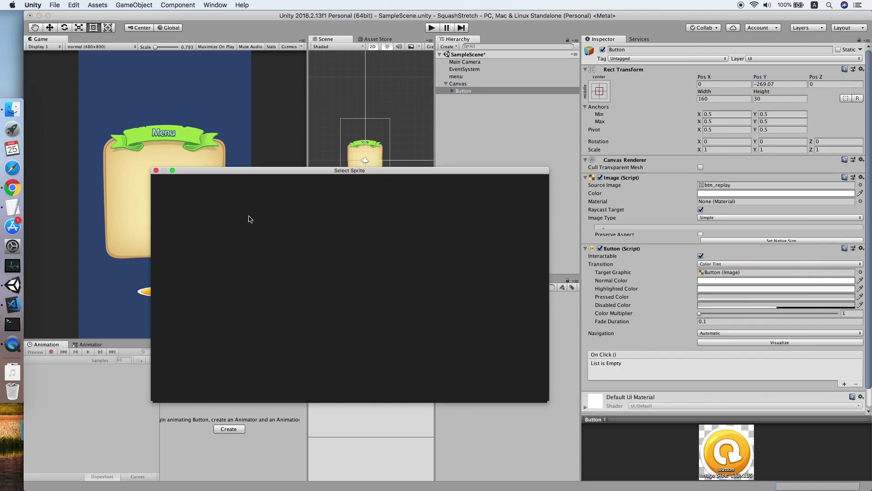
{"action": "left_click", "coordinate": [720, 98]}
{"action": "type", "text": "100"}
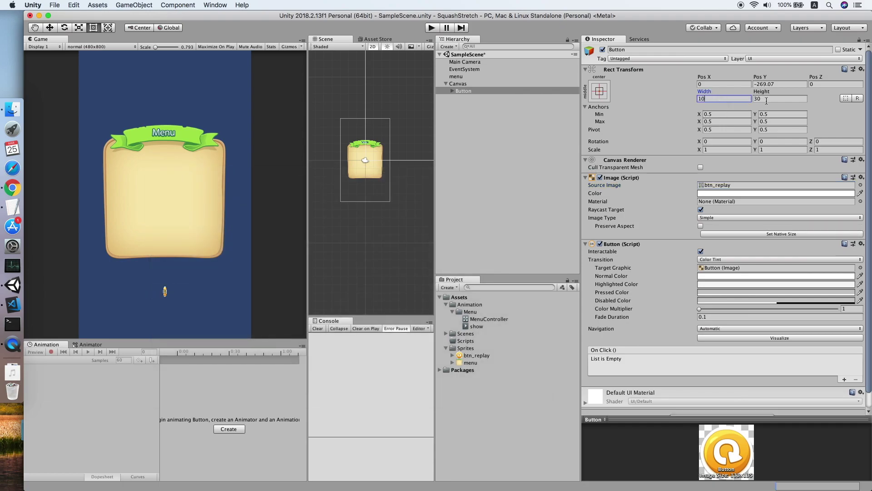
{"action": "key", "text": "Tab"}
{"action": "type", "text": "100"}
Step: Delete the Text child object from the button
{"action": "left_click", "coordinate": [464, 91]}
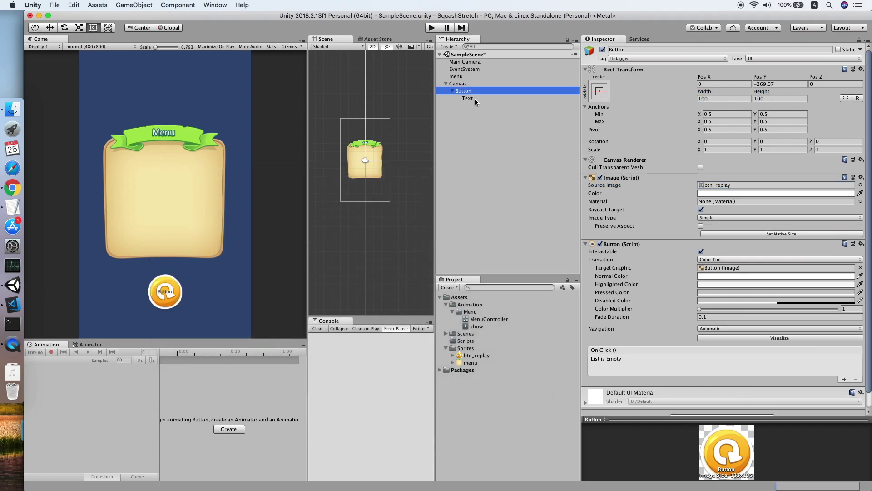
{"action": "key", "text": "Right"}
{"action": "left_click", "coordinate": [473, 98]}
{"action": "key", "text": "super+BackSpace"}
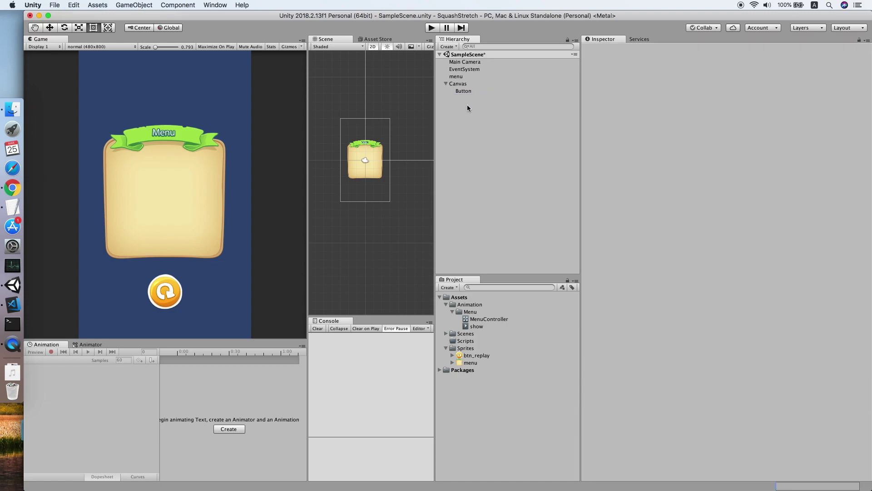
Step: Add an Animator component to the button
{"action": "left_click", "coordinate": [476, 91]}
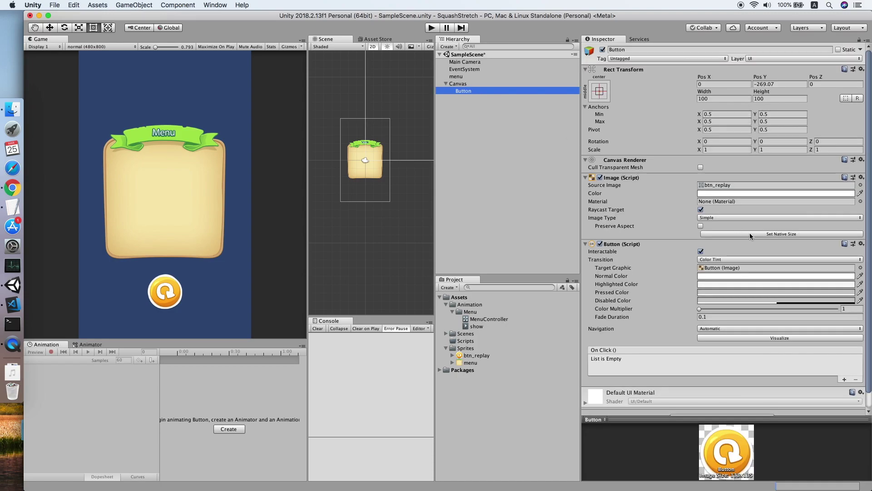
{"action": "scroll", "coordinate": [752, 237], "scroll_direction": "down", "scroll_amount": 2}
{"action": "left_click", "coordinate": [701, 405]}
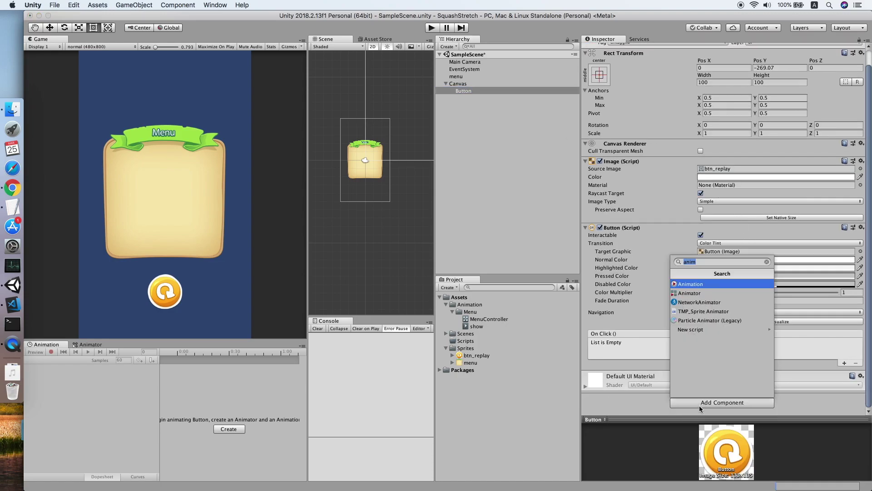
{"action": "type", "text": "anima"}
{"action": "key", "text": "Down"}
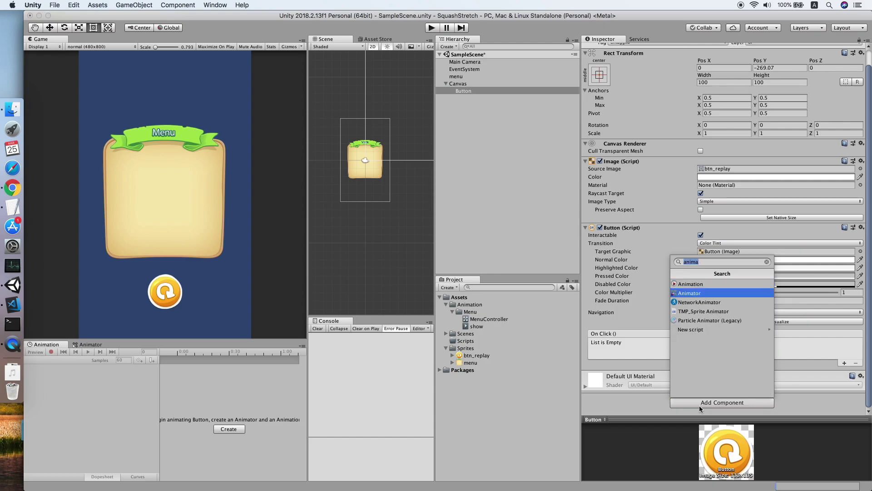
{"action": "key", "text": "Return"}
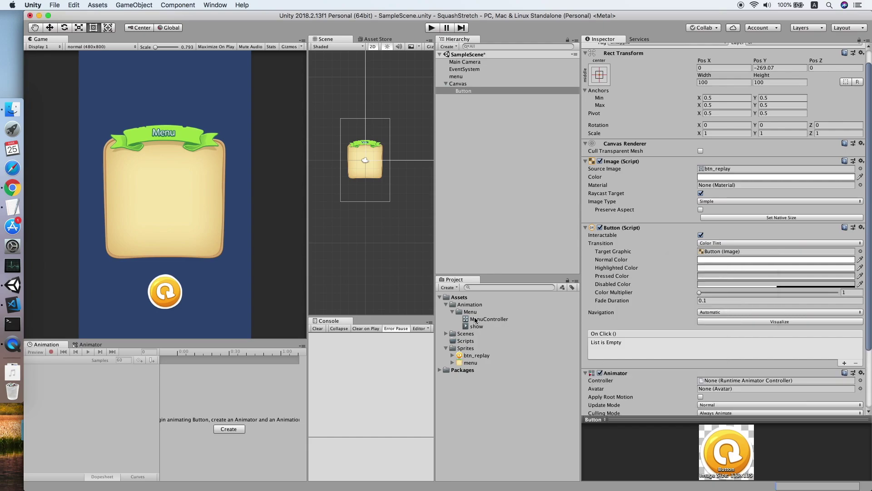
Step: Create a folder named Button inside the project's Animation folder
{"action": "left_click", "coordinate": [453, 312]}
{"action": "right_click", "coordinate": [468, 305]}
{"action": "mouse_move", "coordinate": [494, 282]}
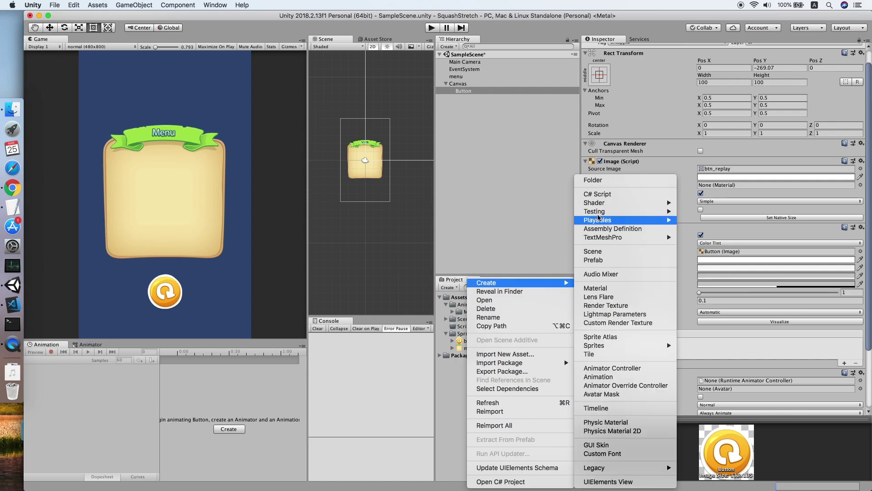
{"action": "left_click", "coordinate": [606, 182]}
{"action": "type", "text": "Button"}
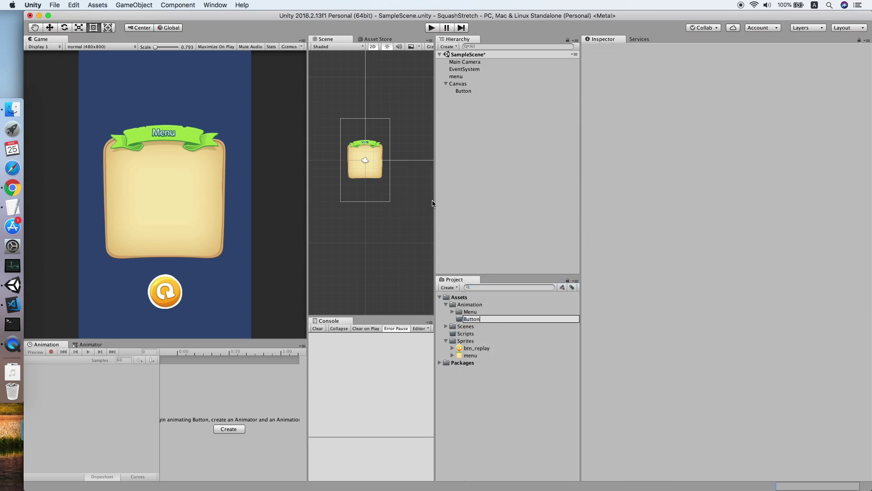
{"action": "key", "text": "Return"}
Step: Create an Animator Controller named ButtonContoller in the new Button folder
{"action": "right_click", "coordinate": [471, 315]}
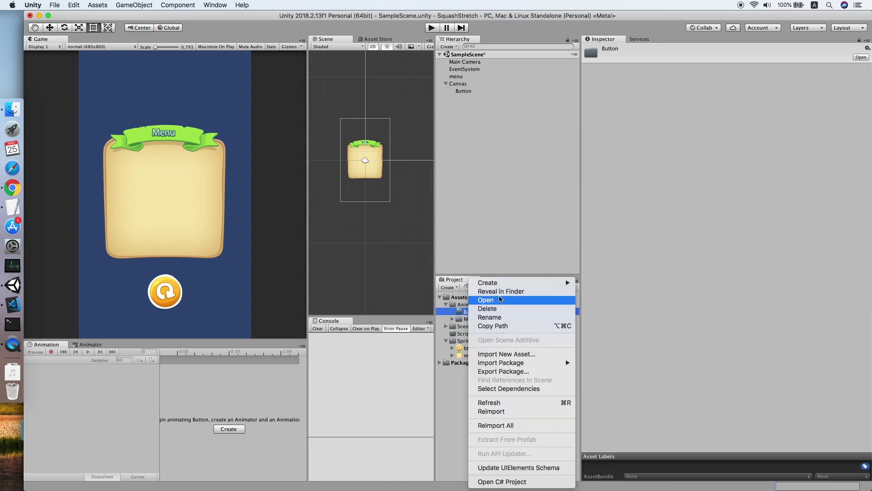
{"action": "mouse_move", "coordinate": [502, 284]}
{"action": "left_click", "coordinate": [629, 368]}
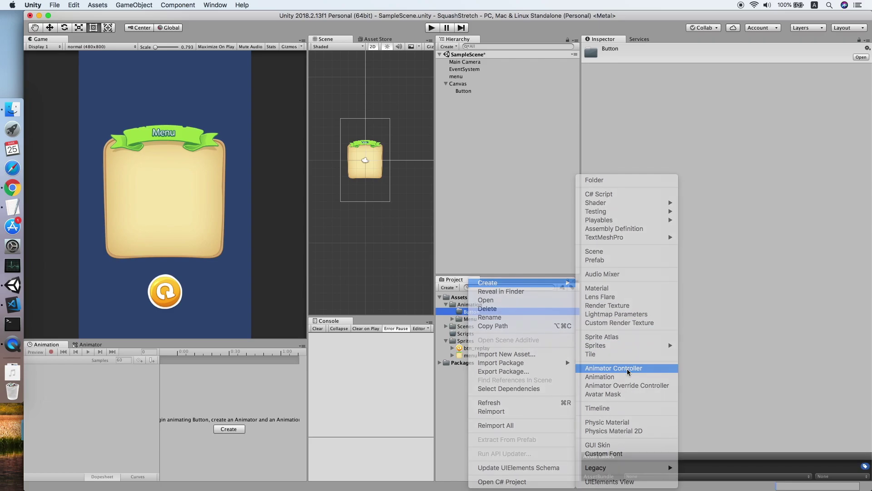
{"action": "type", "text": "ButtonContoller"}
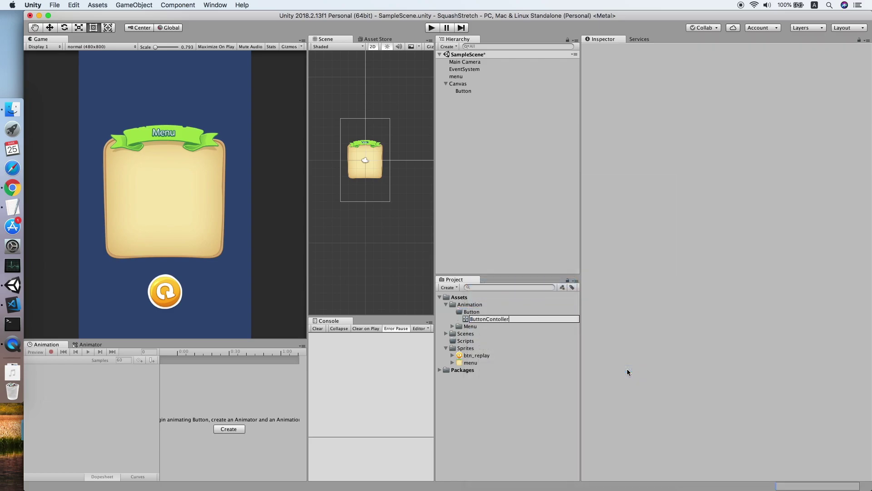
{"action": "key", "text": "Return"}
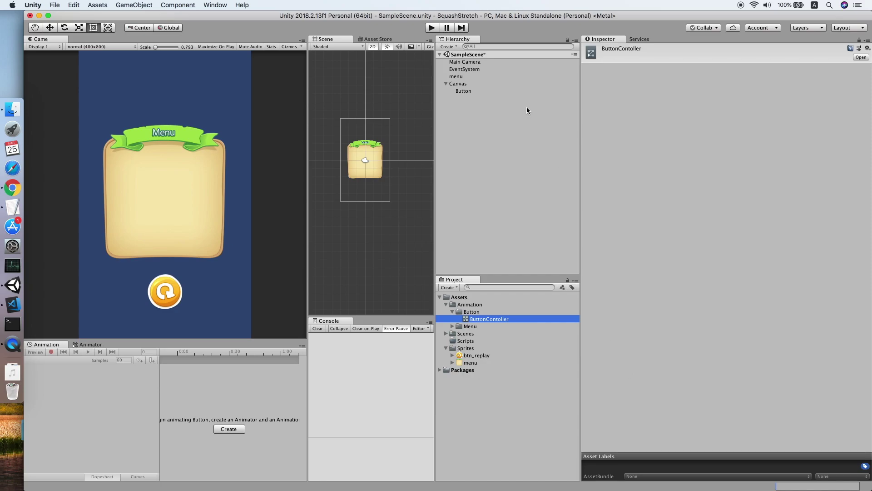
Step: Assign ButtonContoller as the controller of the button object's Animator
{"action": "left_click", "coordinate": [472, 91]}
{"action": "scroll", "coordinate": [727, 320], "scroll_direction": "down", "scroll_amount": 5}
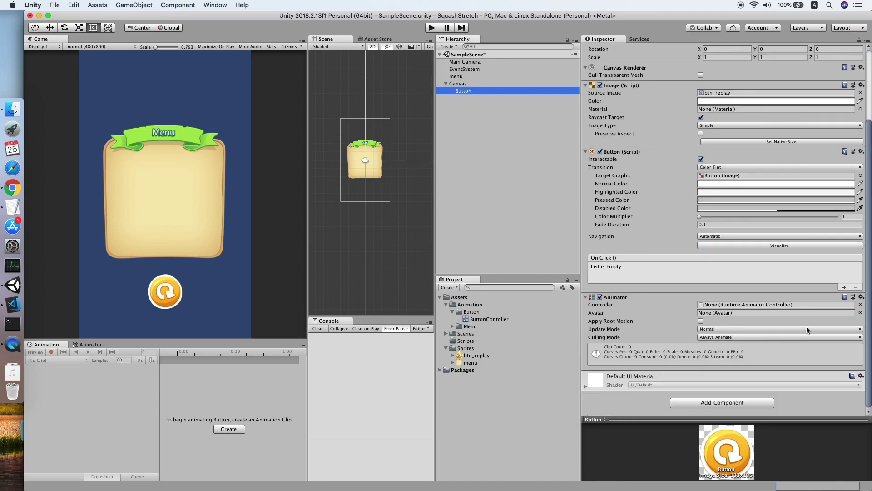
{"action": "left_click", "coordinate": [859, 305]}
{"action": "double_click", "coordinate": [229, 206]}
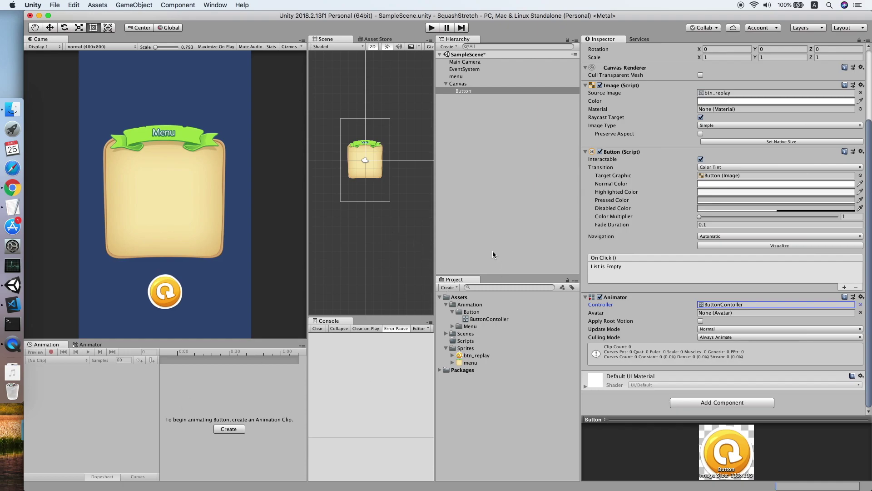
Step: Create an animation clip for the button, named show and saved in the Animation/Button folder
{"action": "left_click", "coordinate": [229, 429]}
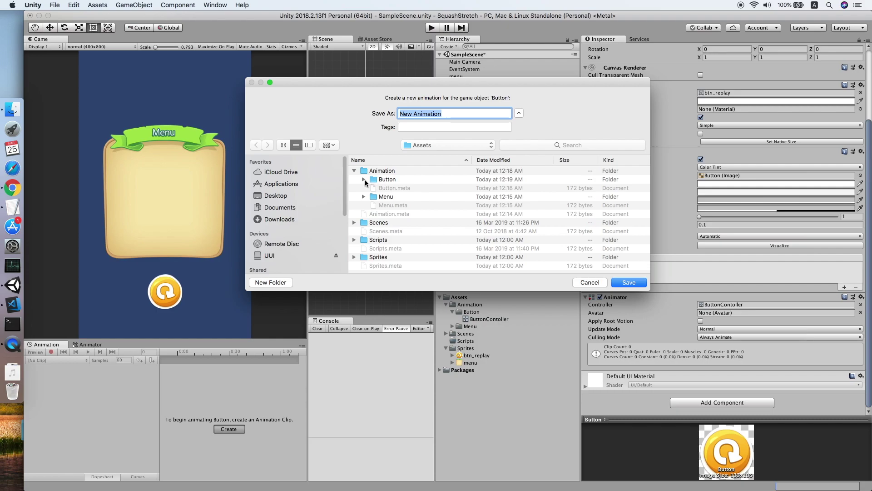
{"action": "left_click", "coordinate": [364, 179]}
{"action": "double_click", "coordinate": [387, 179]}
{"action": "left_click", "coordinate": [452, 114]}
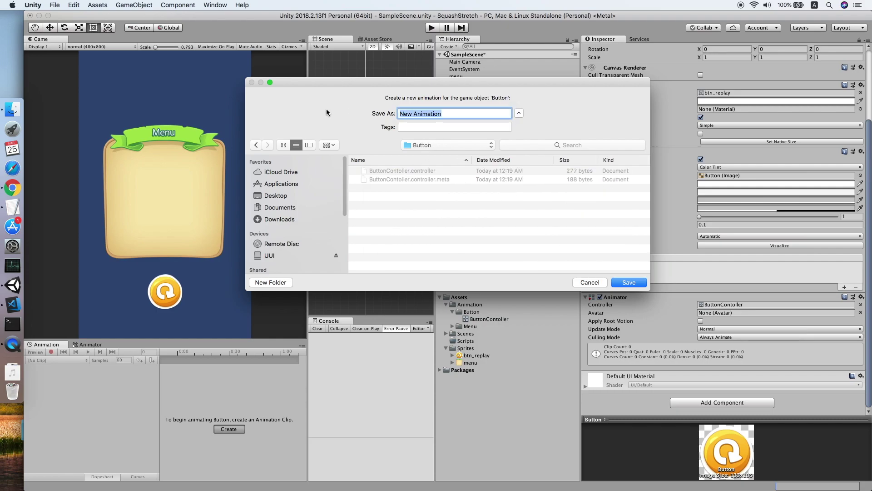
{"action": "type", "text": "show"}
{"action": "left_click", "coordinate": [641, 283]}
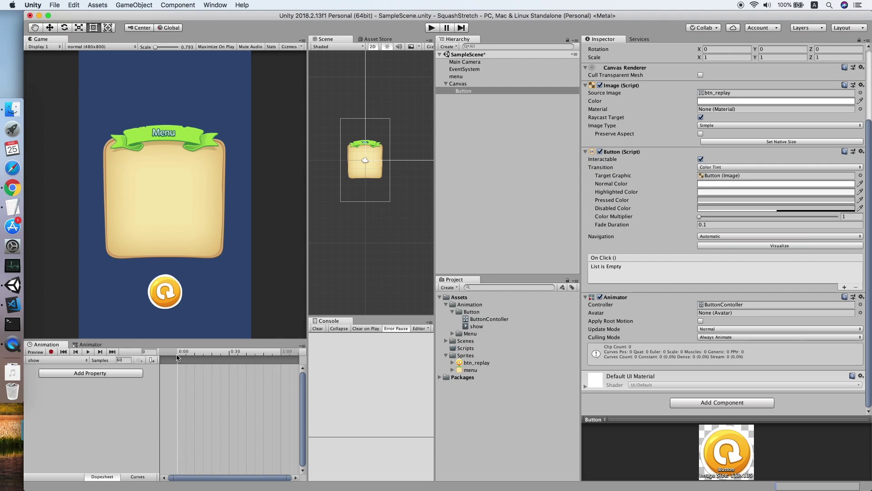
Step: Start recording the show clip and key the button's scale at X 0 and Y 0 on frame 0
{"action": "left_click_drag", "start_coordinate": [178, 355], "coordinate": [229, 356]}
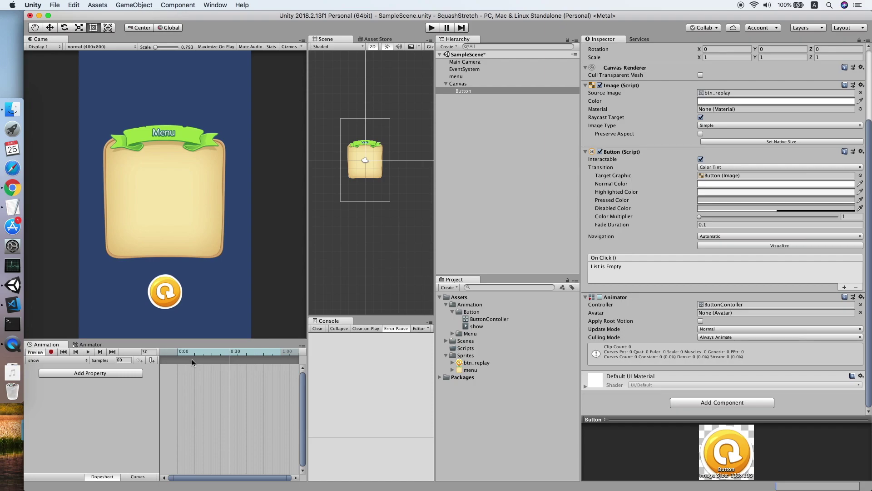
{"action": "left_click", "coordinate": [52, 352]}
{"action": "left_click_drag", "start_coordinate": [229, 355], "coordinate": [162, 352]}
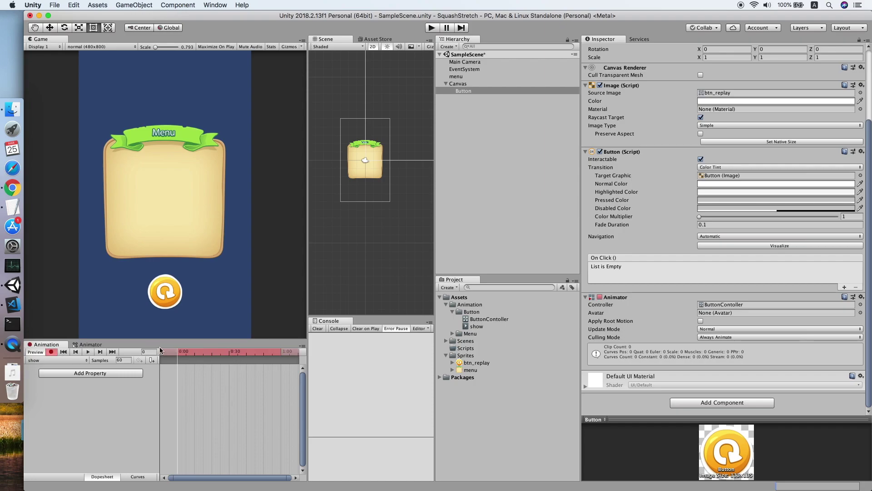
{"action": "scroll", "coordinate": [702, 118], "scroll_direction": "up", "scroll_amount": 5}
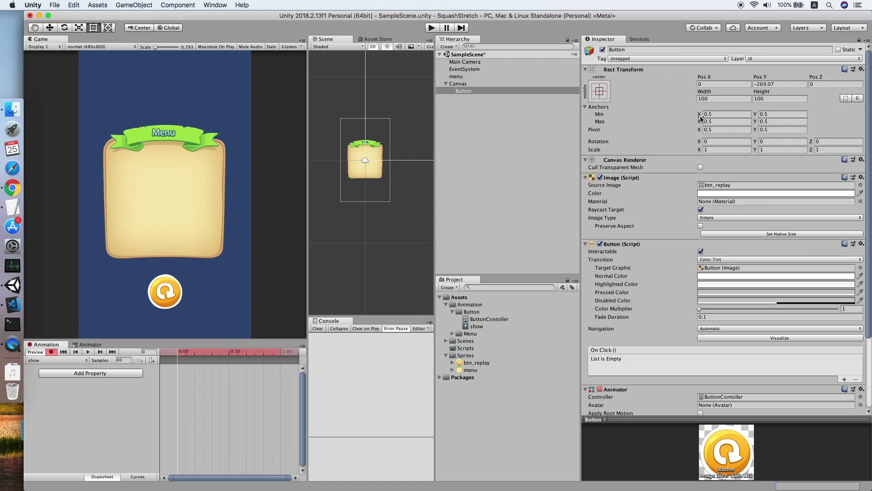
{"action": "left_click", "coordinate": [725, 150]}
{"action": "type", "text": "0"}
{"action": "key", "text": "Tab"}
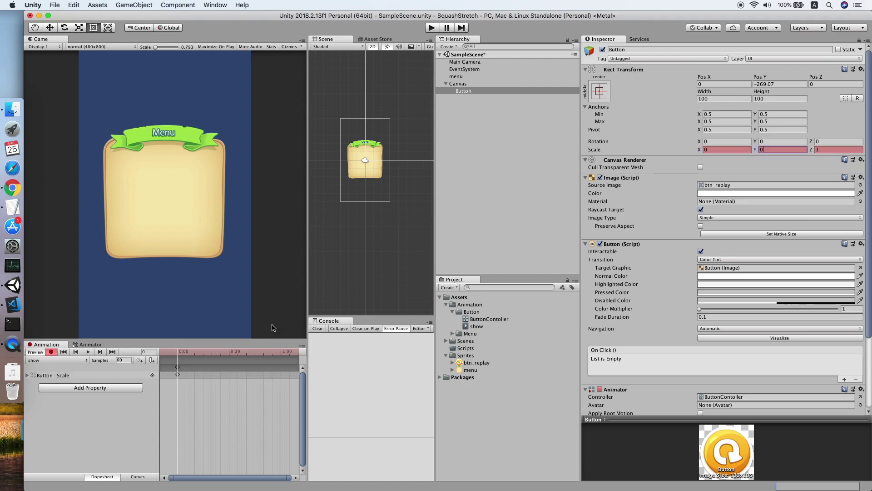
{"action": "type", "text": "0"}
Step: Key the button's scale at X 1 and Y 1 on frame 30, and test the scene briefly in Play mode
{"action": "left_click_drag", "start_coordinate": [178, 359], "coordinate": [230, 359]}
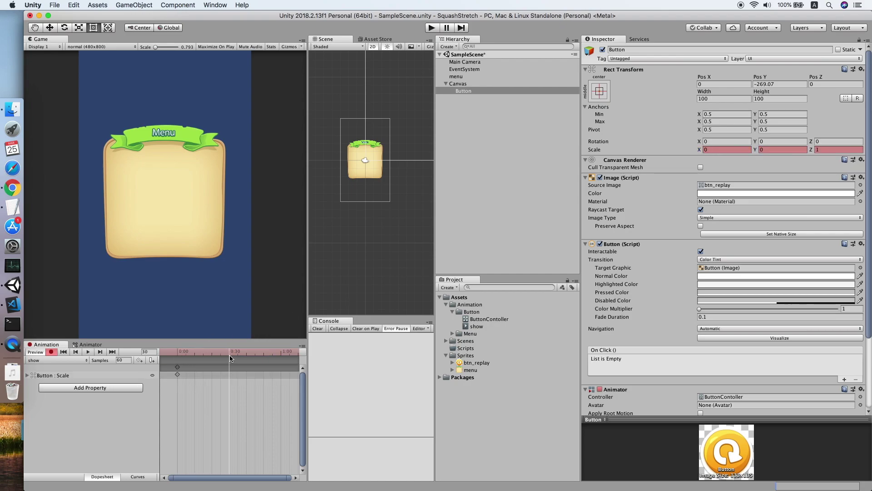
{"action": "left_click", "coordinate": [720, 149]}
{"action": "type", "text": "1"}
{"action": "key", "text": "Tab"}
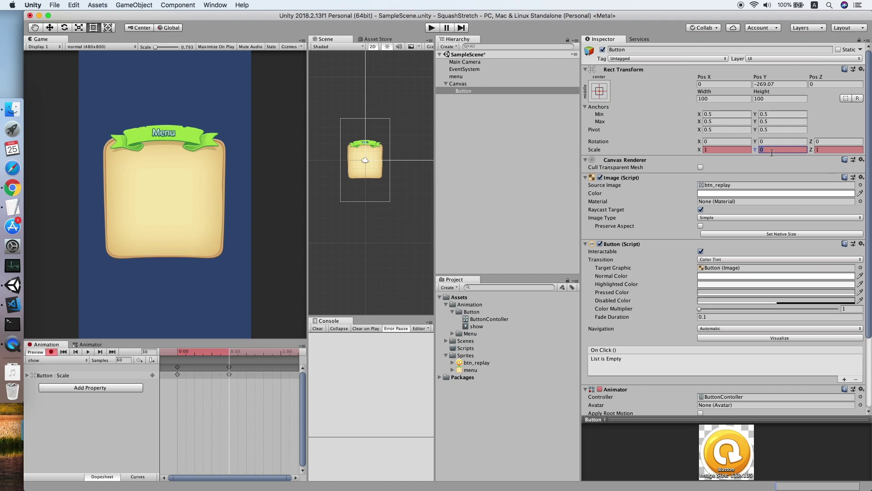
{"action": "type", "text": "1"}
{"action": "left_click", "coordinate": [434, 29]}
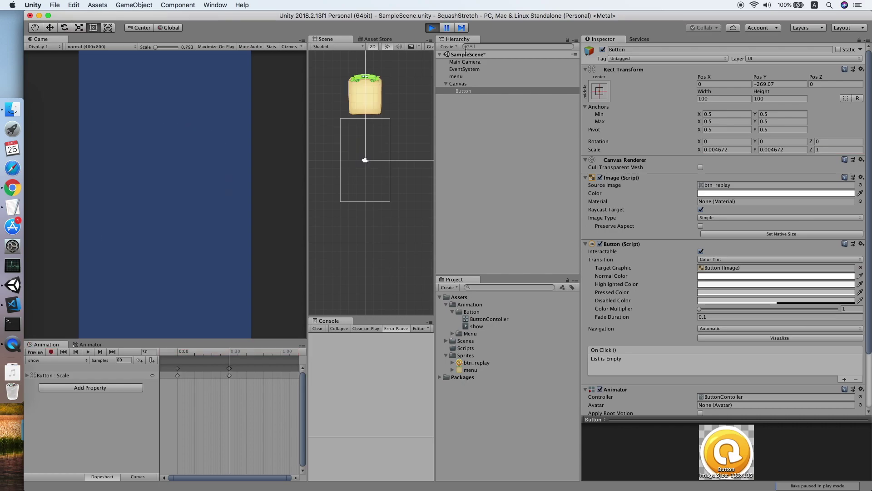
{"action": "key", "text": "super+p"}
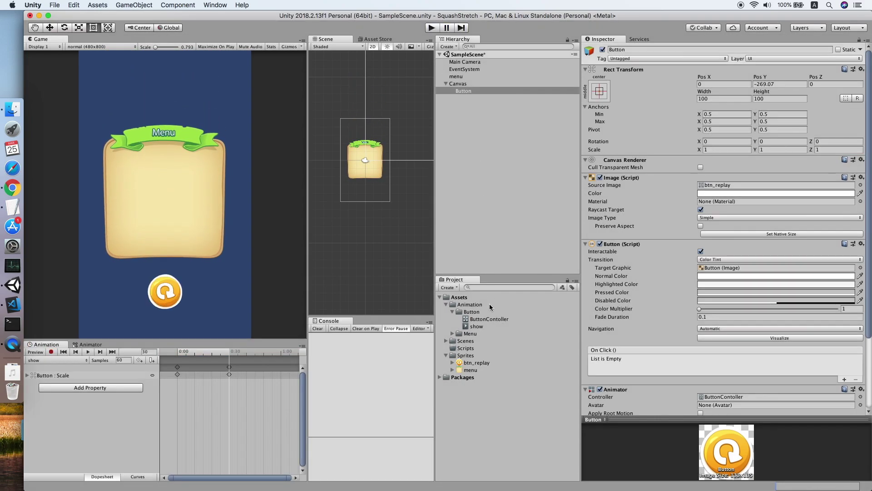
Step: Turn off Loop Time for the button's show clip and run the scene in Play mode to check both animations
{"action": "left_click", "coordinate": [481, 327]}
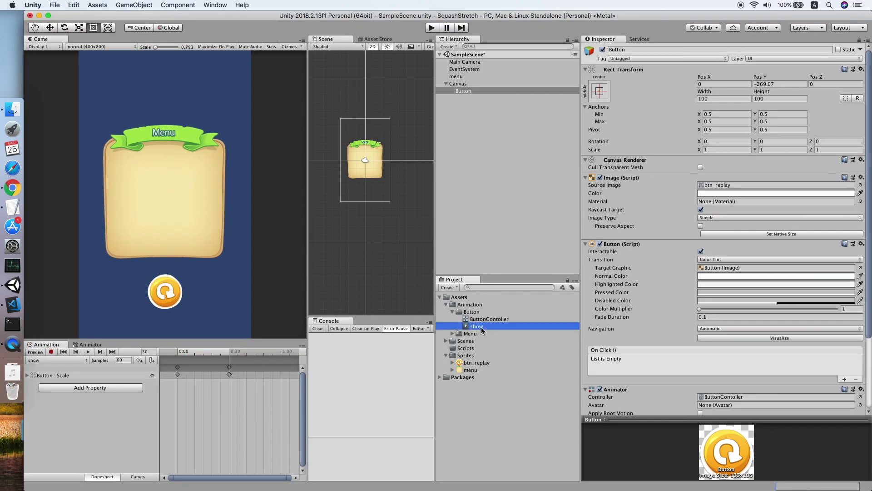
{"action": "left_click", "coordinate": [703, 77]}
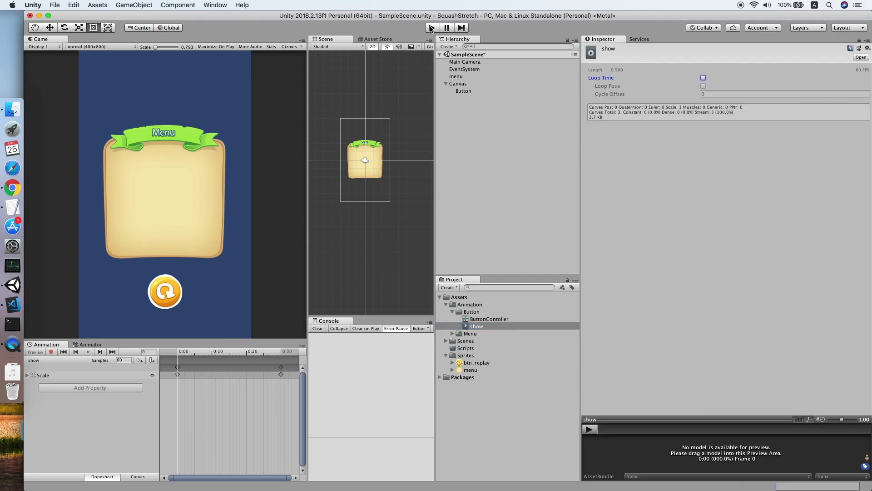
{"action": "left_click", "coordinate": [432, 27]}
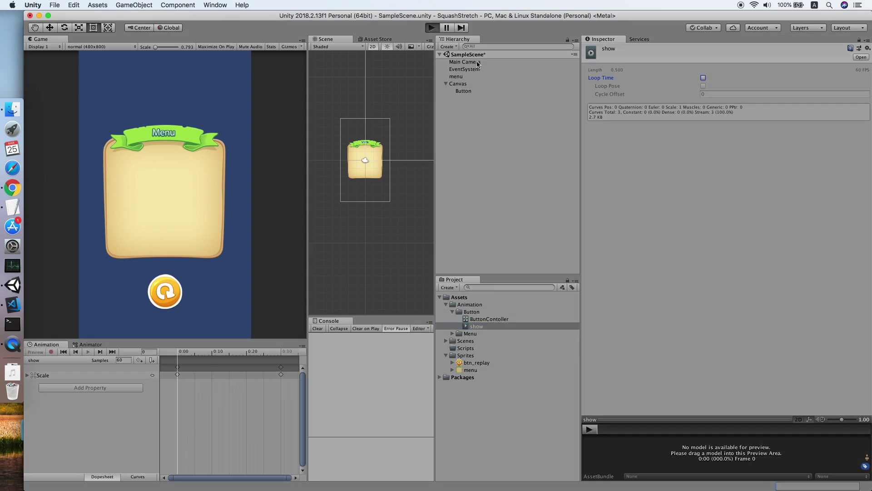
{"action": "left_click", "coordinate": [486, 76]}
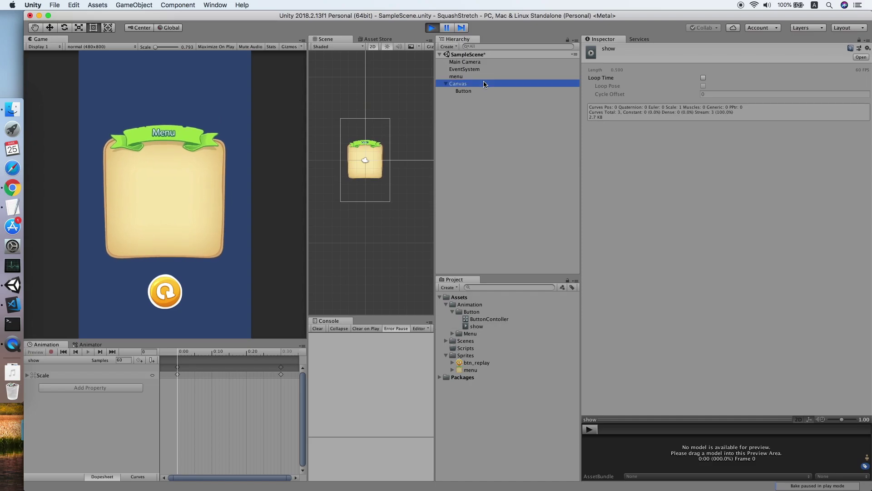
{"action": "left_click", "coordinate": [432, 28]}
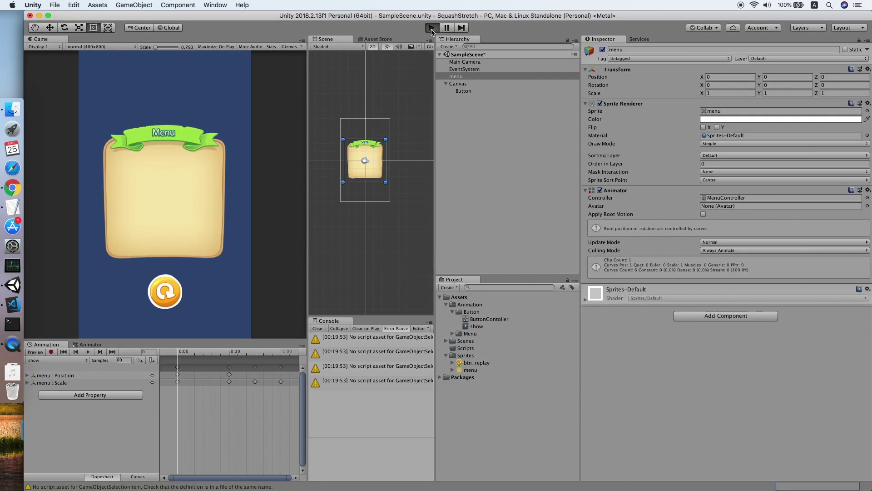
{"action": "left_click", "coordinate": [432, 28]}
{"action": "left_click", "coordinate": [431, 28]}
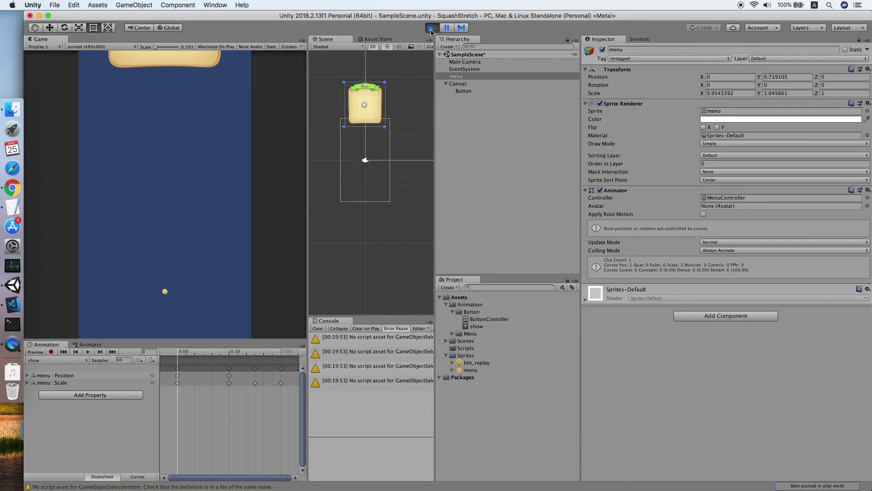
Step: Deactivate the menu object, and replay the button's show animation in Play mode by toggling the button's active state
{"action": "left_click", "coordinate": [603, 50]}
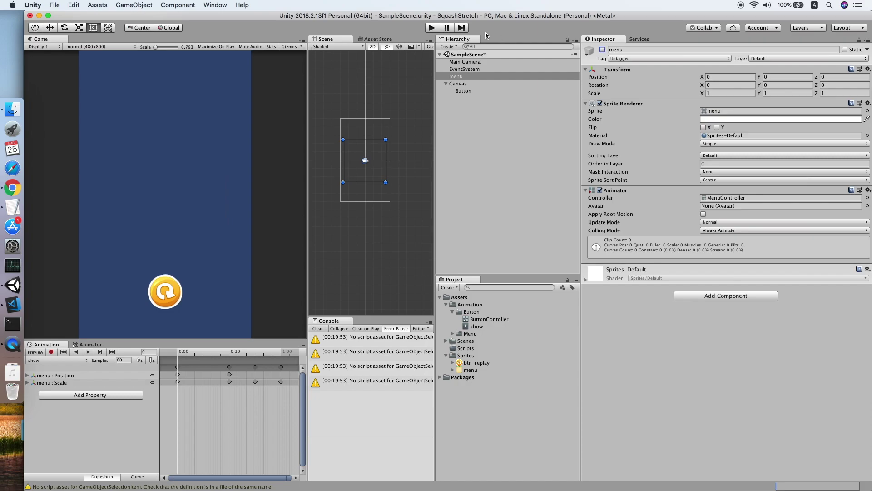
{"action": "left_click", "coordinate": [431, 28]}
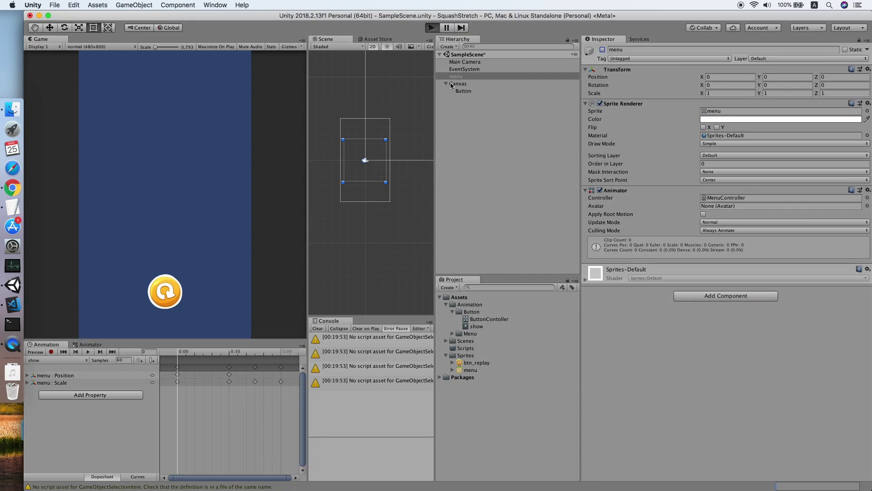
{"action": "left_click", "coordinate": [522, 91]}
{"action": "left_click", "coordinate": [603, 49]}
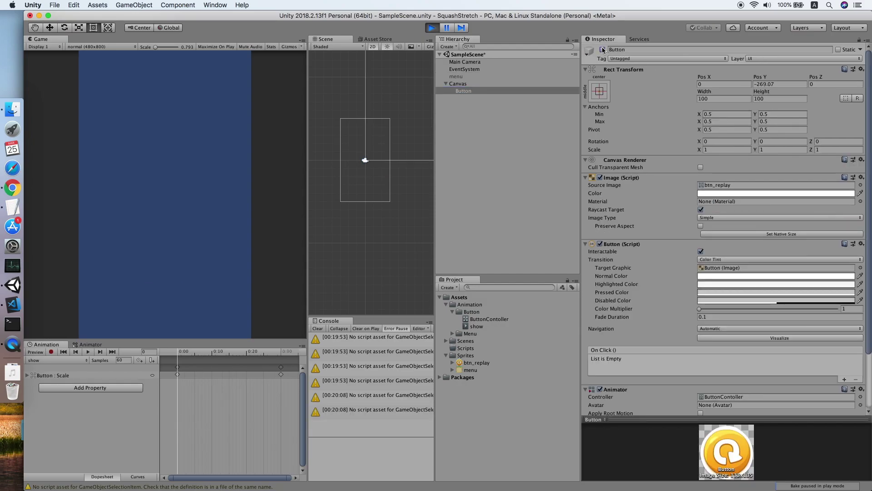
{"action": "left_click", "coordinate": [603, 50]}
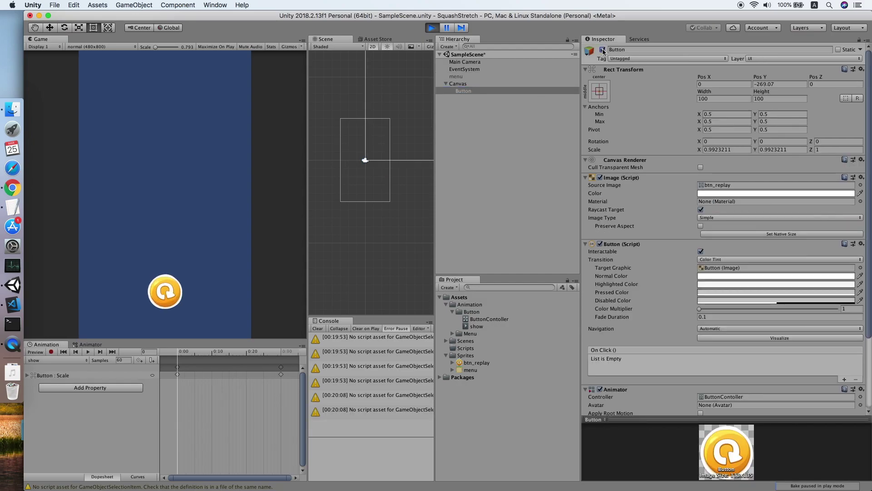
{"action": "left_click", "coordinate": [603, 49]}
{"action": "left_click", "coordinate": [603, 49]}
{"action": "left_click", "coordinate": [603, 49]}
{"action": "left_click", "coordinate": [603, 50]}
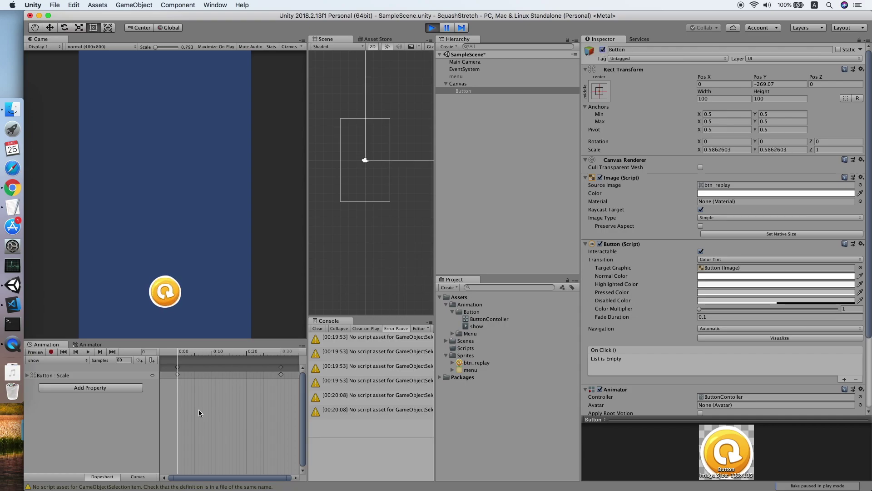
Step: Move the button's final scale key to frame 20, replay the animation by toggling the button's active state, and stop Play mode
{"action": "left_click", "coordinate": [281, 374]}
{"action": "left_click_drag", "start_coordinate": [281, 374], "coordinate": [246, 374]}
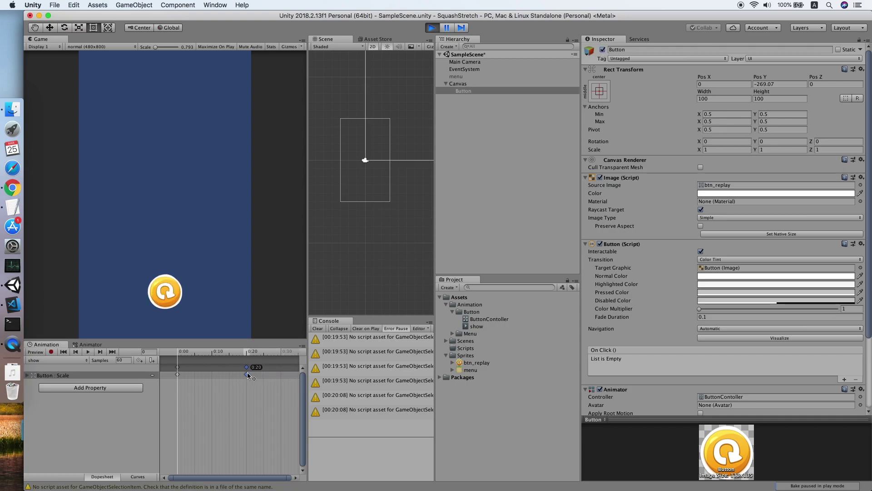
{"action": "left_click", "coordinate": [603, 50]}
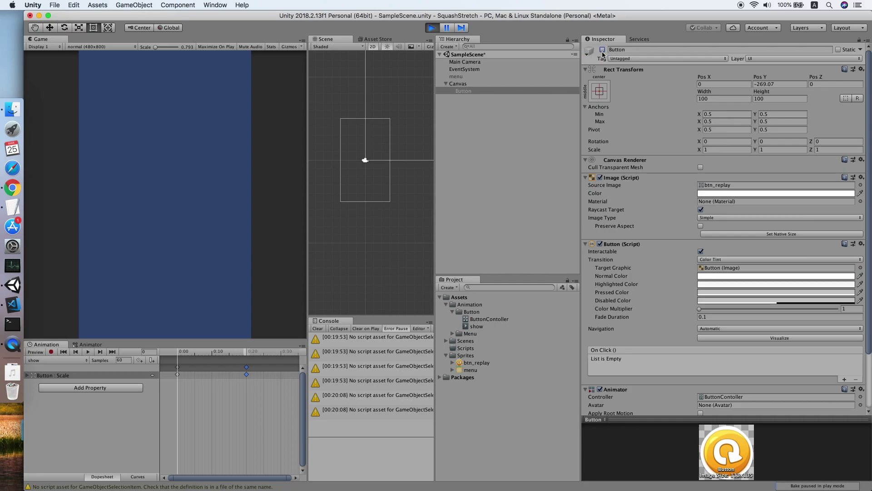
{"action": "left_click", "coordinate": [603, 49]}
{"action": "left_click", "coordinate": [603, 50]}
{"action": "left_click", "coordinate": [603, 50]}
{"action": "left_click", "coordinate": [603, 50]}
{"action": "left_click", "coordinate": [603, 50]}
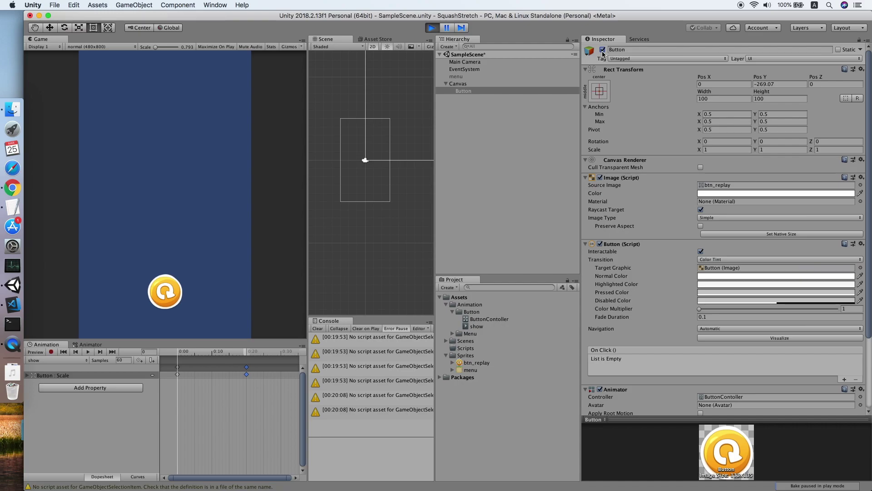
{"action": "left_click", "coordinate": [603, 50]}
{"action": "left_click", "coordinate": [603, 50]}
{"action": "left_click", "coordinate": [603, 50]}
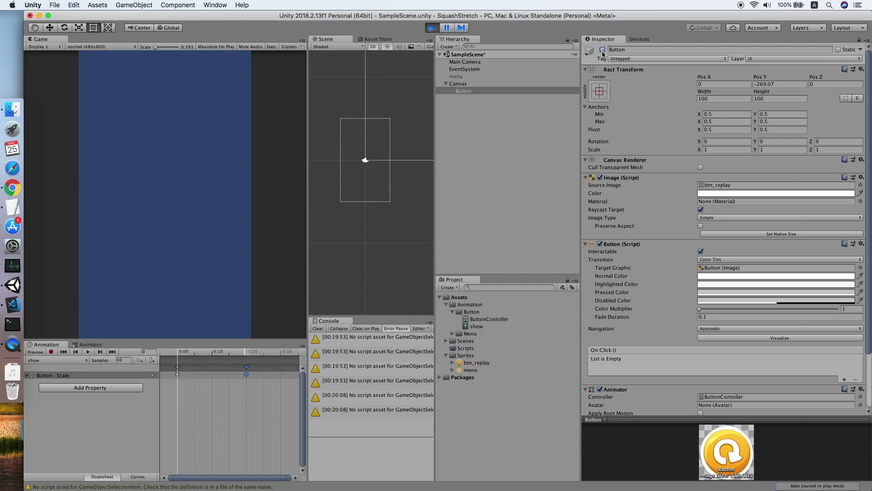
{"action": "left_click", "coordinate": [603, 50]}
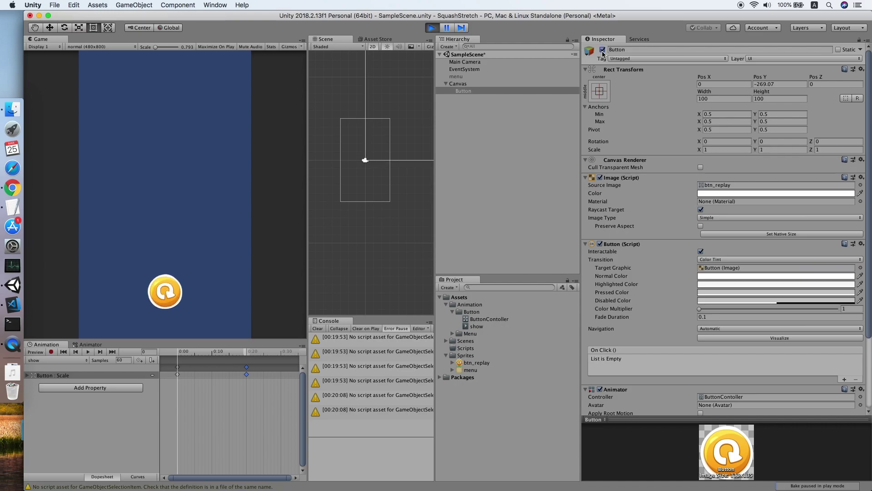
{"action": "left_click", "coordinate": [431, 27]}
{"action": "left_click", "coordinate": [262, 367]}
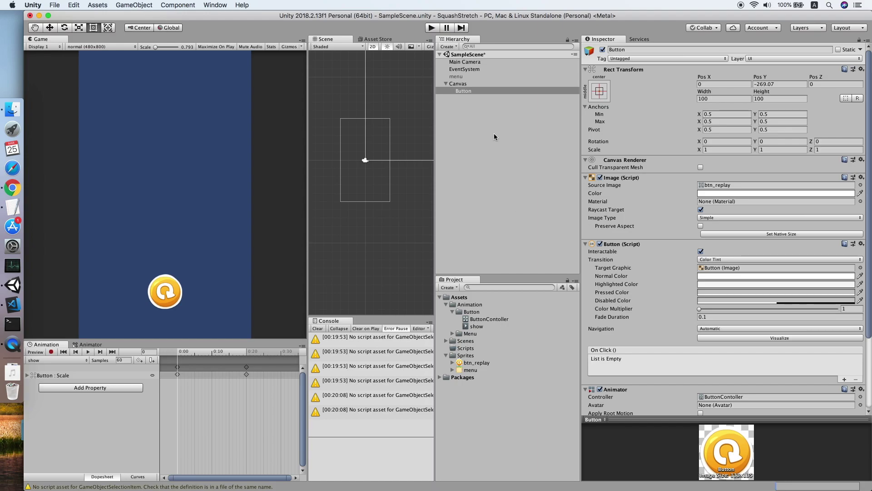
Step: Record the button's scale as X 1.2 and Y 1.2 on frame 20 of its show clip
{"action": "left_click", "coordinate": [485, 91]}
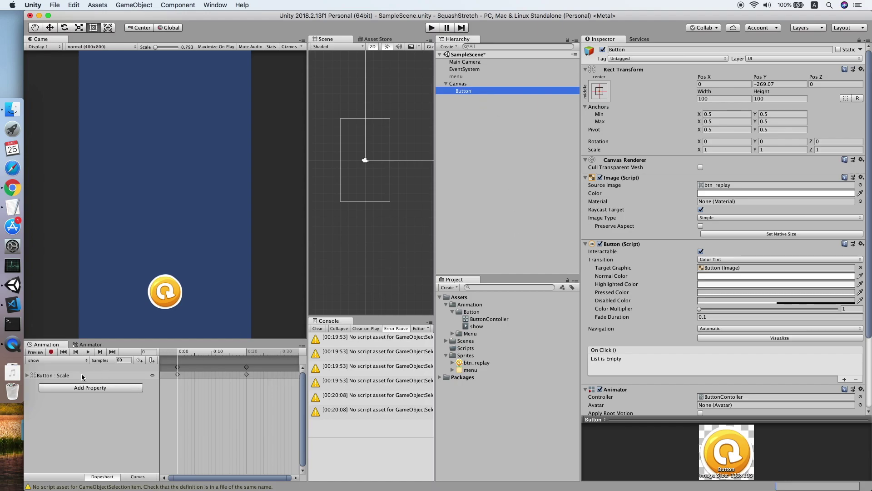
{"action": "left_click", "coordinate": [51, 352]}
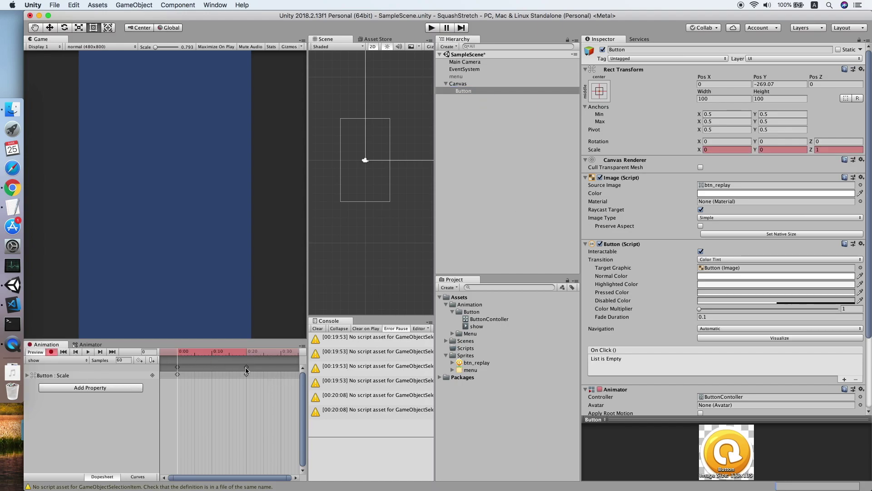
{"action": "left_click_drag", "start_coordinate": [234, 354], "coordinate": [246, 354]}
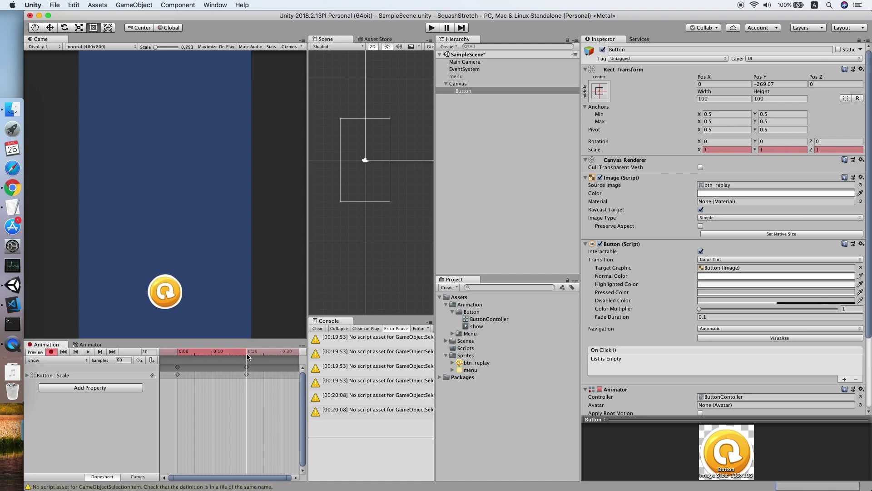
{"action": "left_click", "coordinate": [723, 149]}
{"action": "type", "text": "1.2"}
{"action": "left_click", "coordinate": [773, 149]}
{"action": "type", "text": "1.2"}
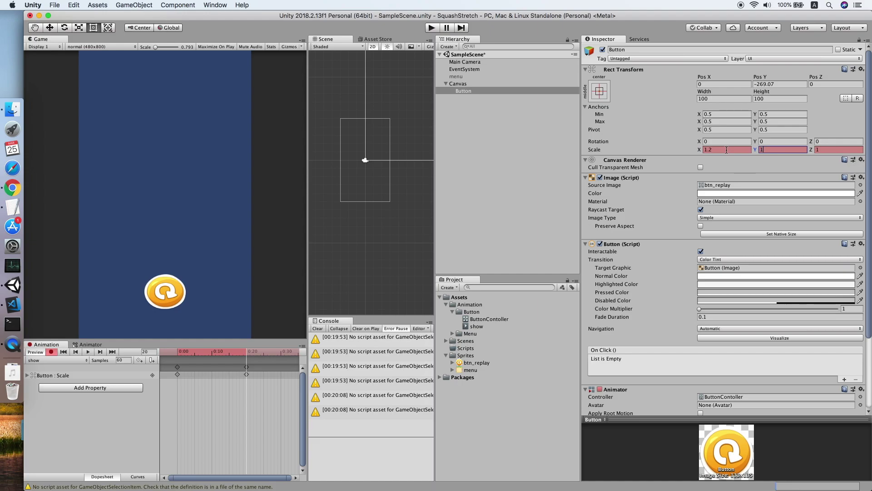
Step: Key the button's scale at X 1 and Y 1 on frame 30, and return the playhead to frame 0
{"action": "left_click_drag", "start_coordinate": [246, 354], "coordinate": [281, 356]}
{"action": "left_click", "coordinate": [724, 149]}
{"action": "type", "text": "1"}
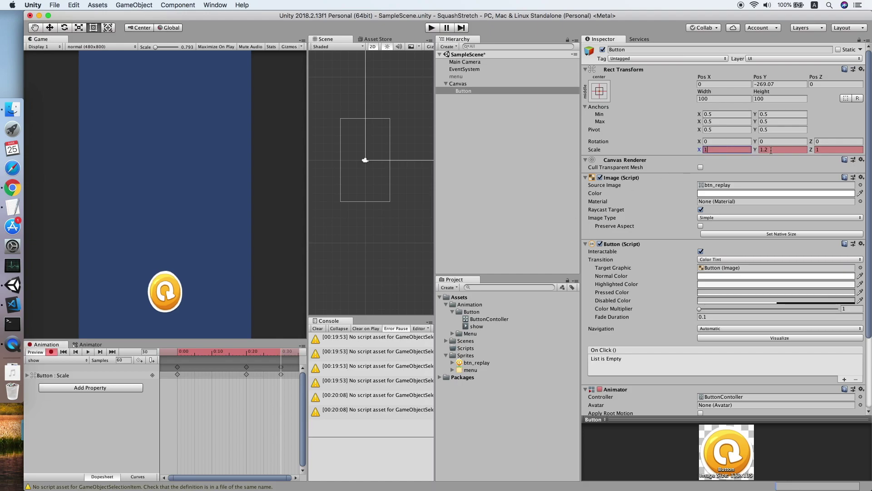
{"action": "left_click", "coordinate": [776, 150]}
{"action": "type", "text": "1"}
{"action": "left_click_drag", "start_coordinate": [291, 353], "coordinate": [177, 353]}
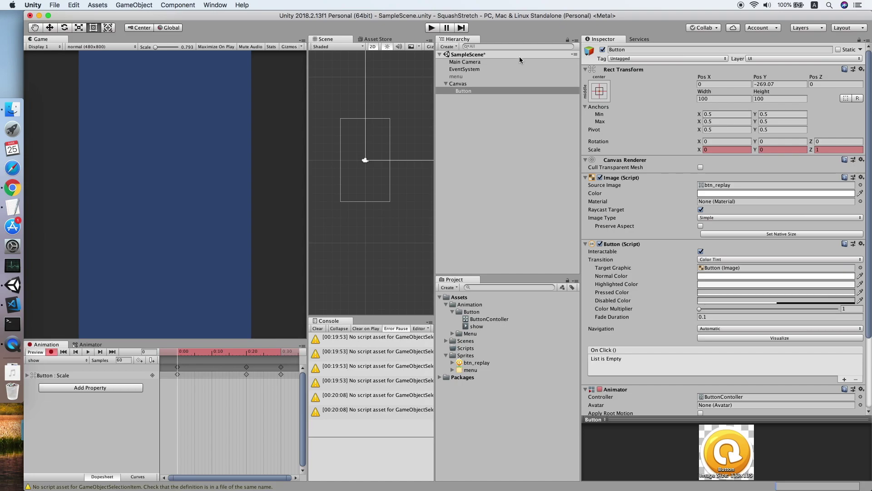
Step: Enter Play mode and replay the button's overshooting show animation by repeatedly toggling the button's active state
{"action": "left_click", "coordinate": [432, 28]}
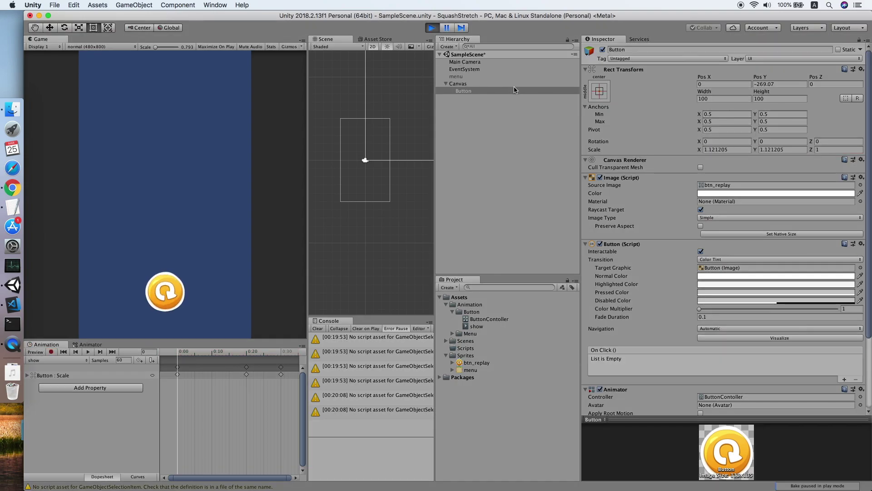
{"action": "left_click", "coordinate": [602, 50]}
{"action": "left_click", "coordinate": [602, 50]}
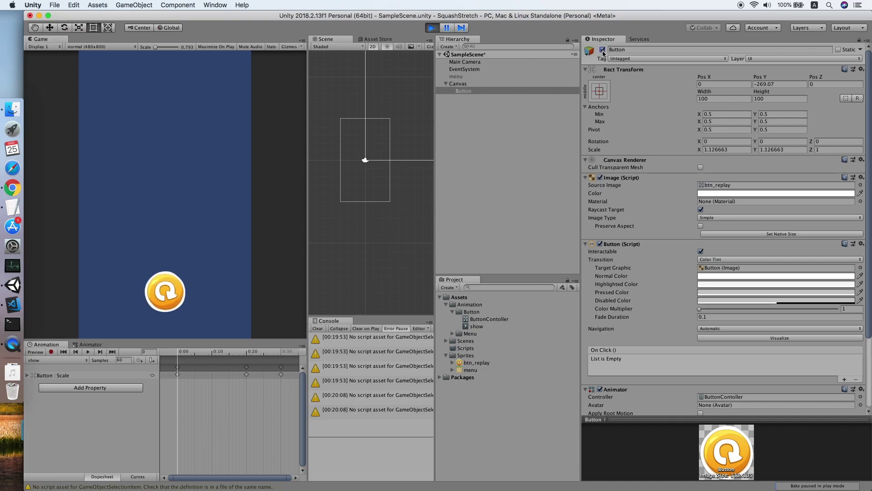
{"action": "left_click", "coordinate": [603, 50]}
{"action": "left_click", "coordinate": [603, 49]}
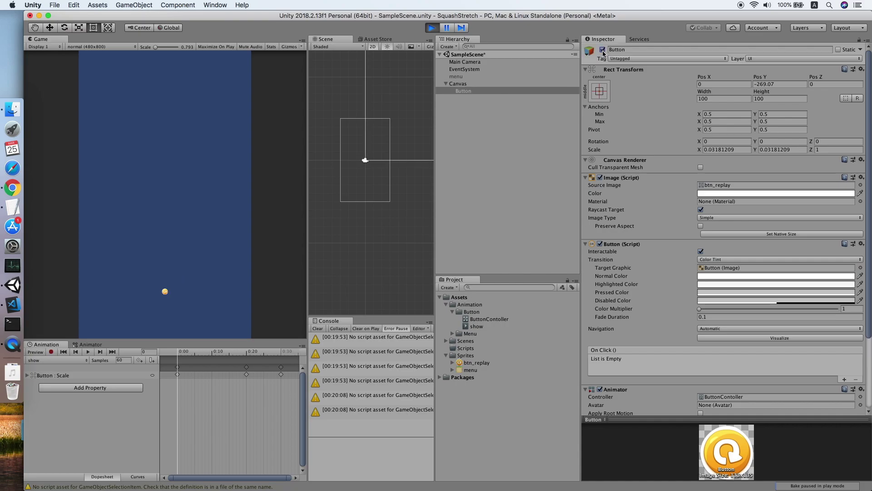
{"action": "left_click", "coordinate": [603, 52]}
{"action": "left_click", "coordinate": [603, 51]}
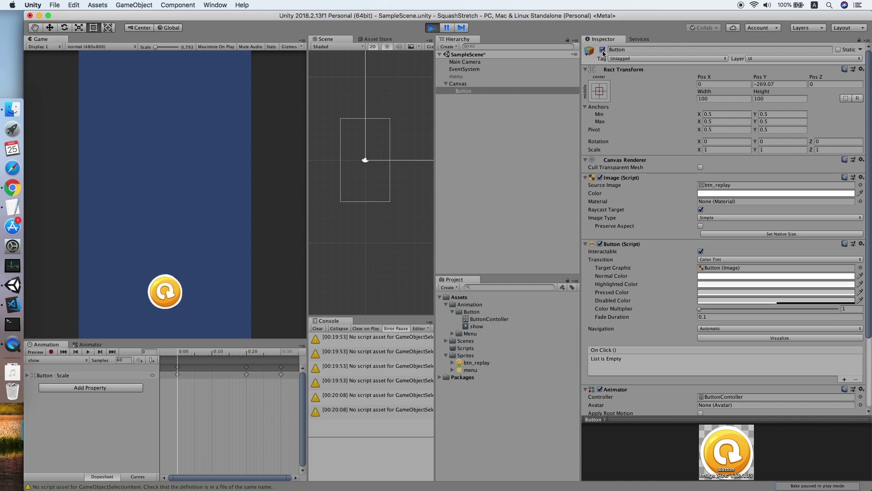
{"action": "left_click", "coordinate": [602, 52]}
{"action": "left_click", "coordinate": [602, 51]}
{"action": "left_click", "coordinate": [602, 51]}
{"action": "left_click", "coordinate": [603, 51]}
{"action": "left_click", "coordinate": [603, 52]}
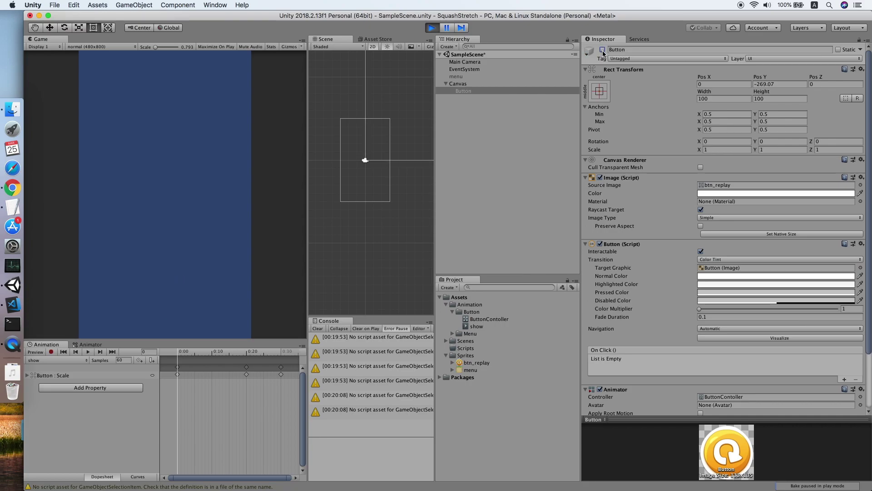
{"action": "left_click", "coordinate": [603, 52]}
{"action": "left_click", "coordinate": [603, 51]}
{"action": "left_click", "coordinate": [602, 52]}
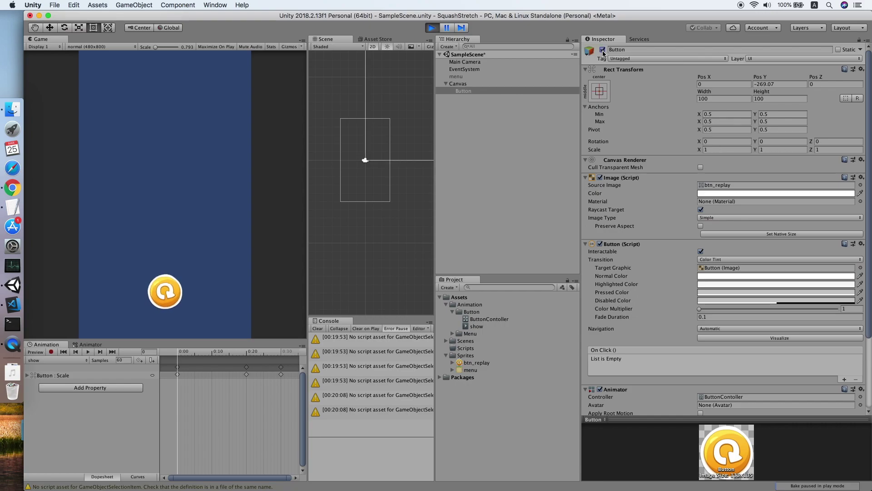
Step: Clear the console and replay the menu's show animation in Play mode by toggling the menu object's active state
{"action": "left_click", "coordinate": [317, 328]}
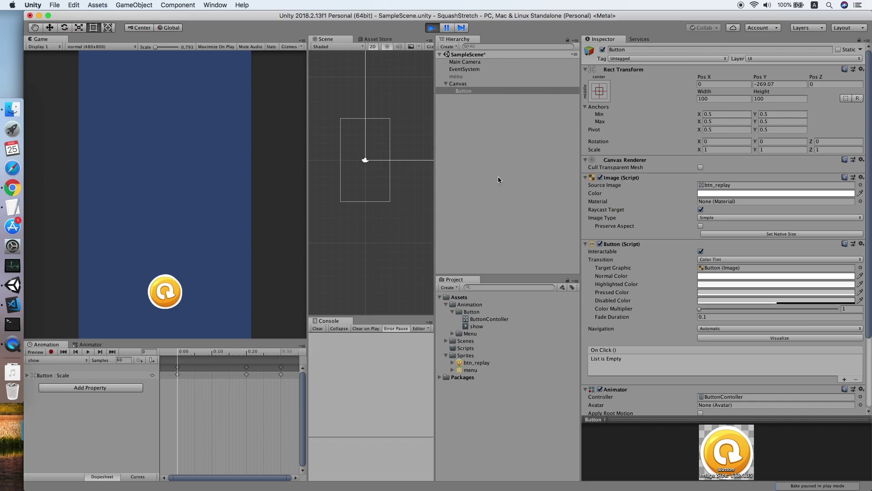
{"action": "left_click", "coordinate": [473, 76]}
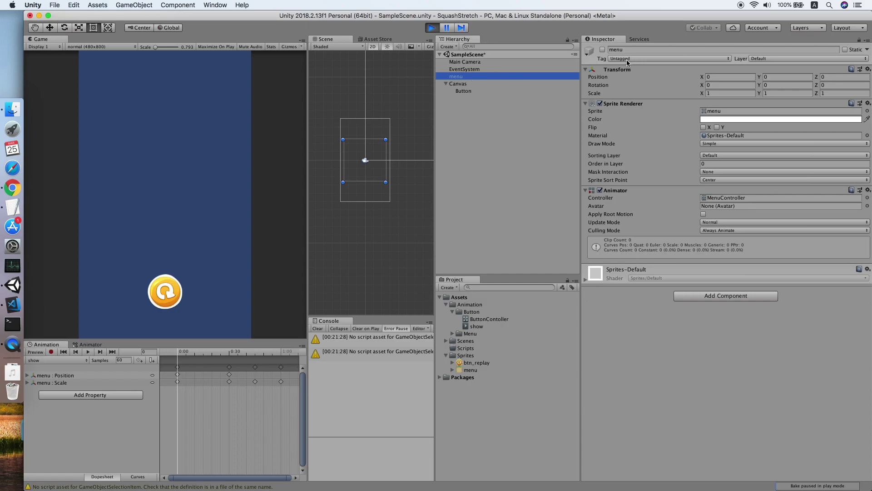
{"action": "left_click", "coordinate": [602, 51]}
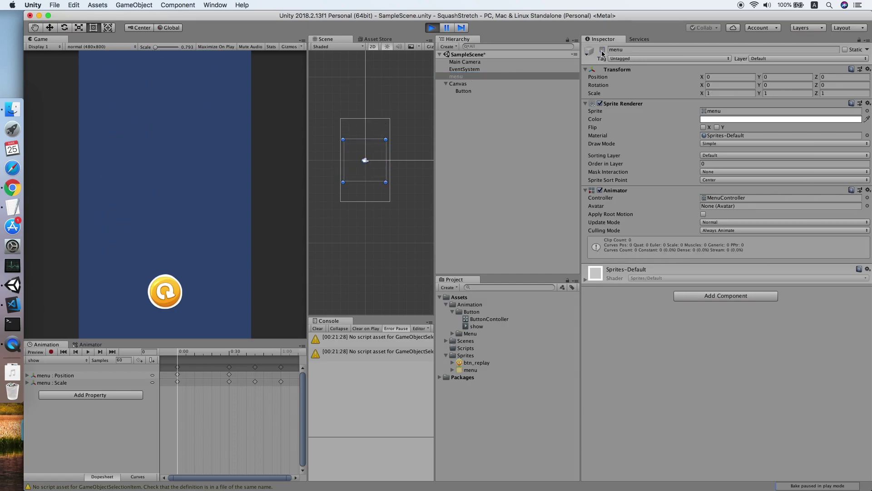
{"action": "left_click", "coordinate": [602, 51]}
{"action": "left_click", "coordinate": [498, 91]}
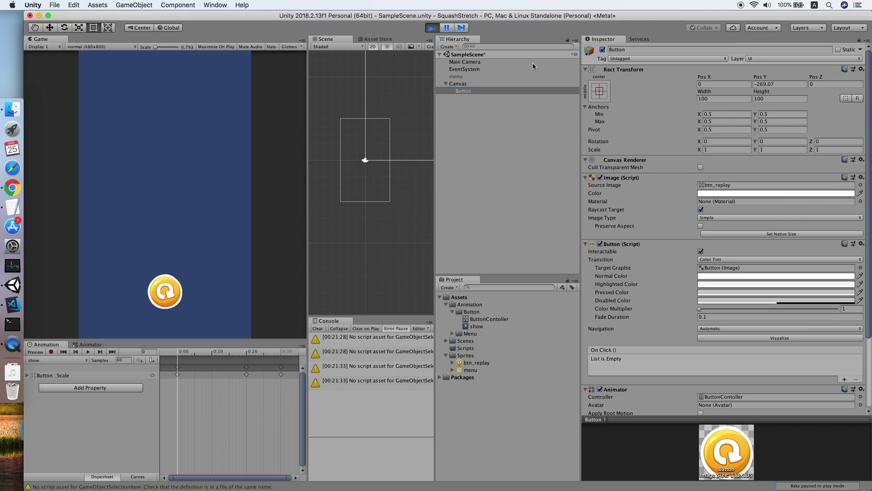
{"action": "left_click", "coordinate": [501, 76]}
{"action": "left_click", "coordinate": [603, 49]}
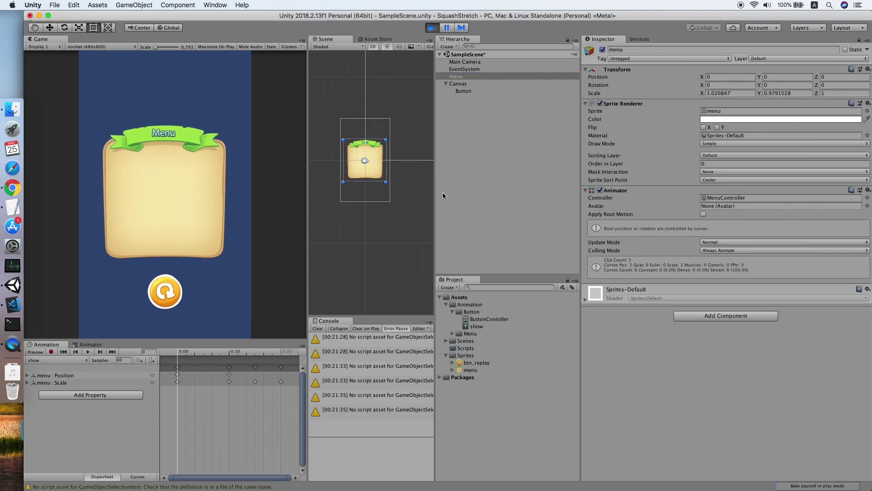